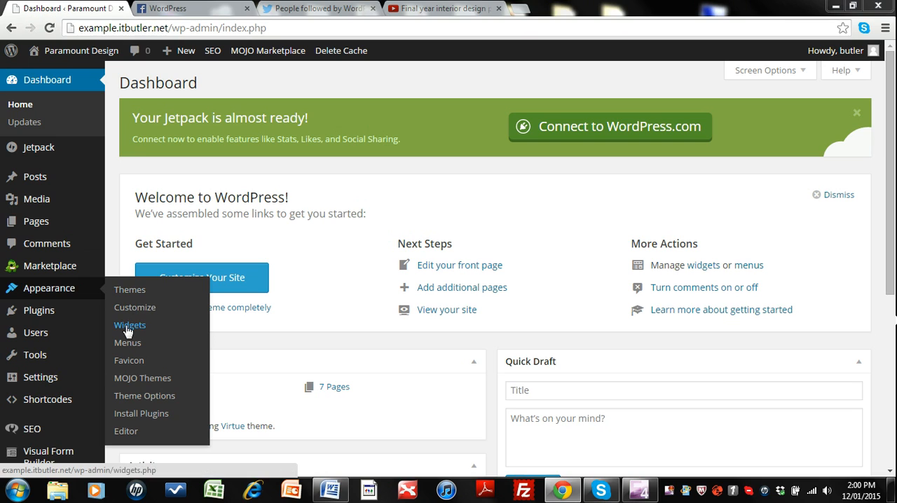
Step: Open the site's widget management page and collapse the Primary Sidebar area
{"action": "left_click", "coordinate": [127, 325]}
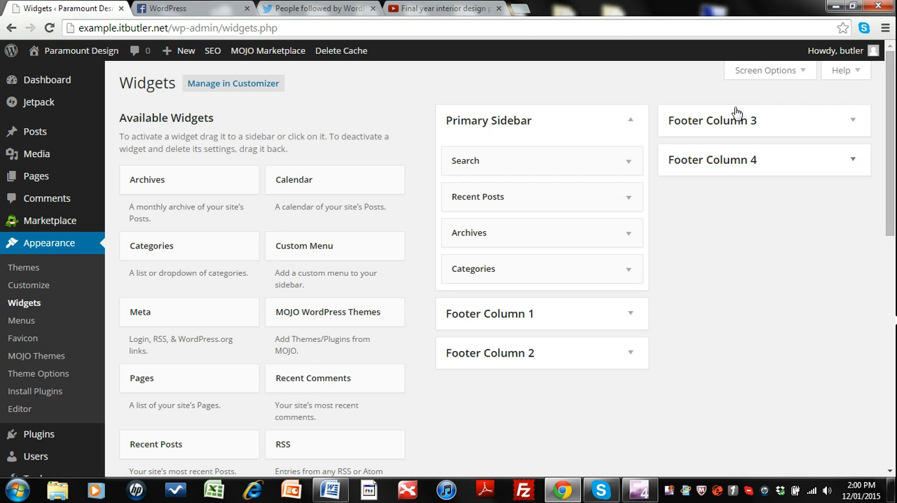
{"action": "left_click", "coordinate": [629, 122]}
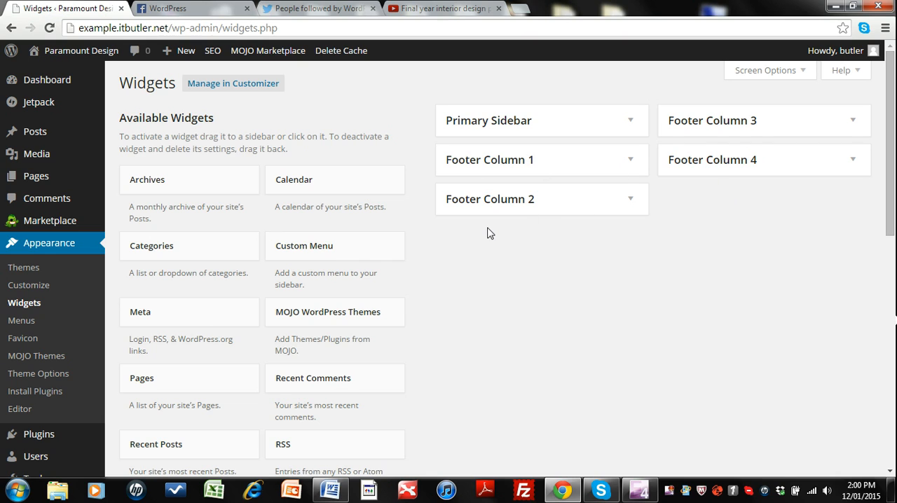
Step: Add the Virtue: Recent Posts widget to Footer Column 1
{"action": "scroll", "coordinate": [301, 245], "scroll_direction": "down", "scroll_amount": 1}
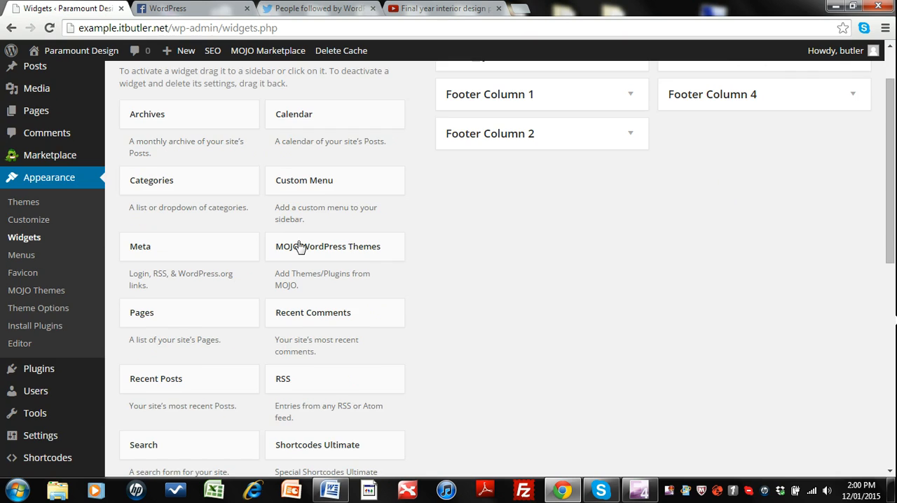
{"action": "scroll", "coordinate": [160, 220], "scroll_direction": "up", "scroll_amount": 1}
{"action": "scroll", "coordinate": [194, 241], "scroll_direction": "down", "scroll_amount": 1}
{"action": "scroll", "coordinate": [194, 241], "scroll_direction": "down", "scroll_amount": 5}
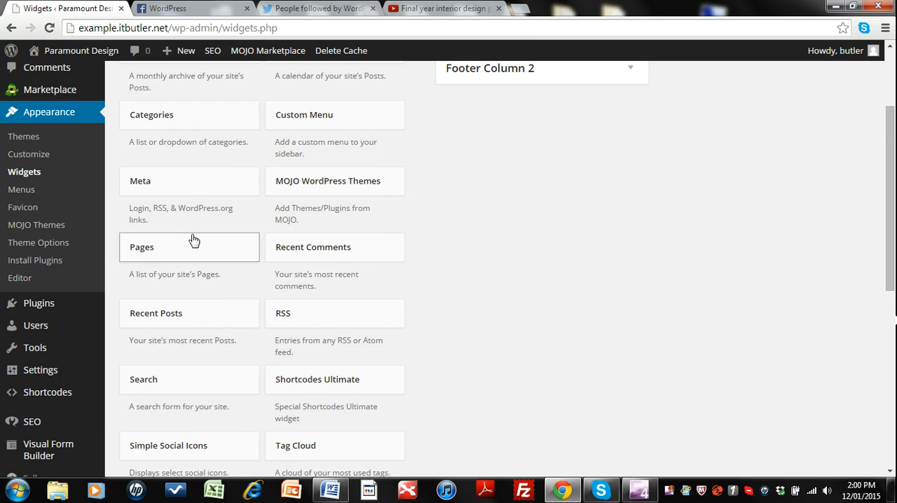
{"action": "scroll", "coordinate": [194, 240], "scroll_direction": "down", "scroll_amount": 2}
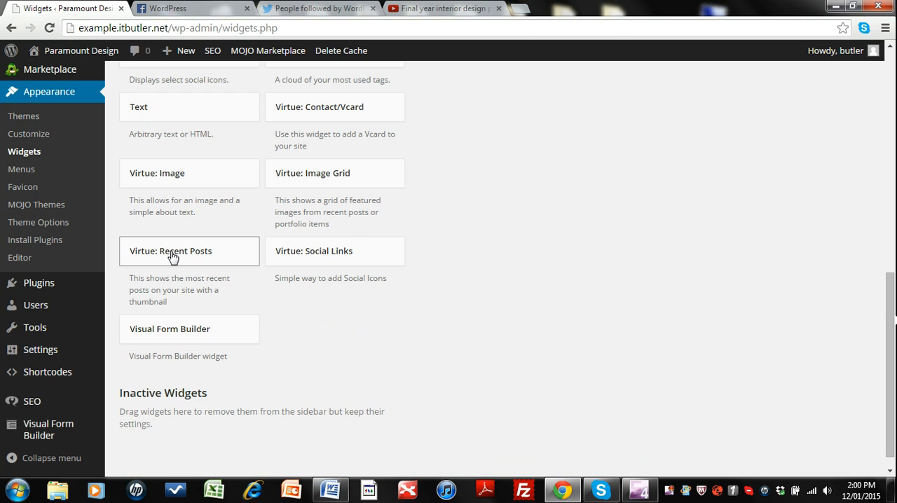
{"action": "left_click", "coordinate": [173, 255]}
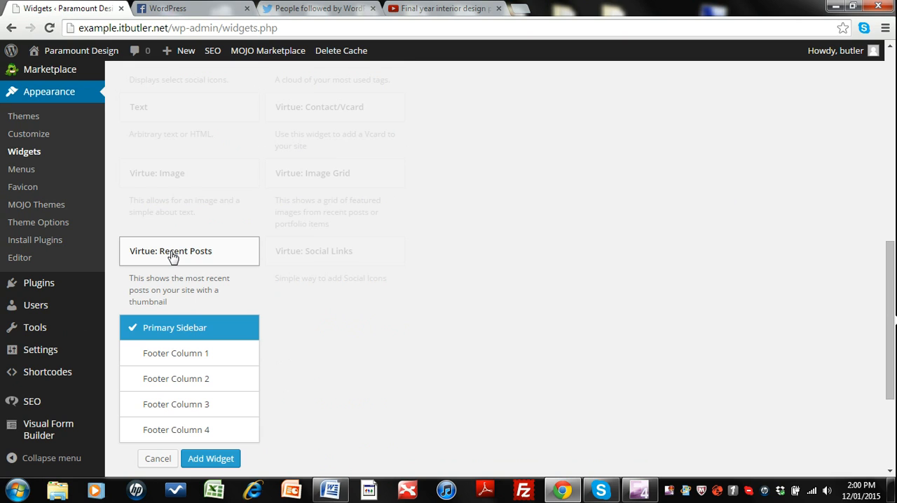
{"action": "left_click", "coordinate": [180, 355]}
{"action": "scroll", "coordinate": [289, 357], "scroll_direction": "down", "scroll_amount": 1}
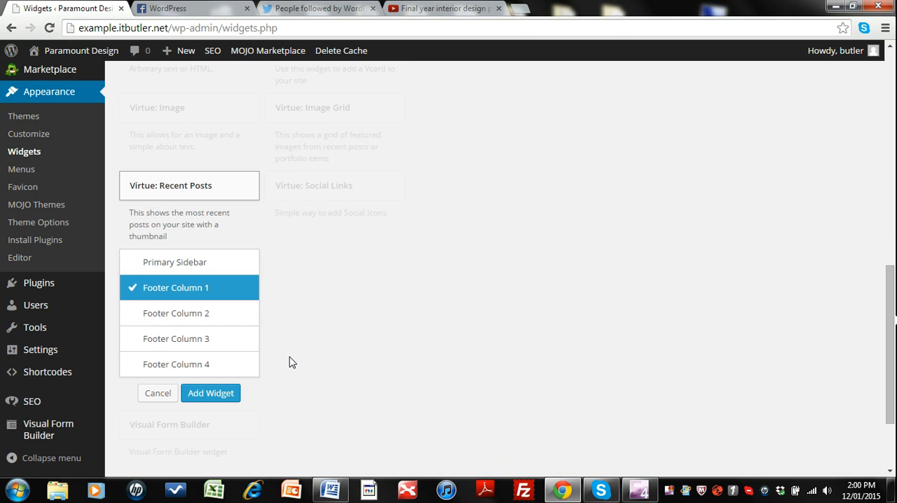
{"action": "left_click", "coordinate": [213, 394]}
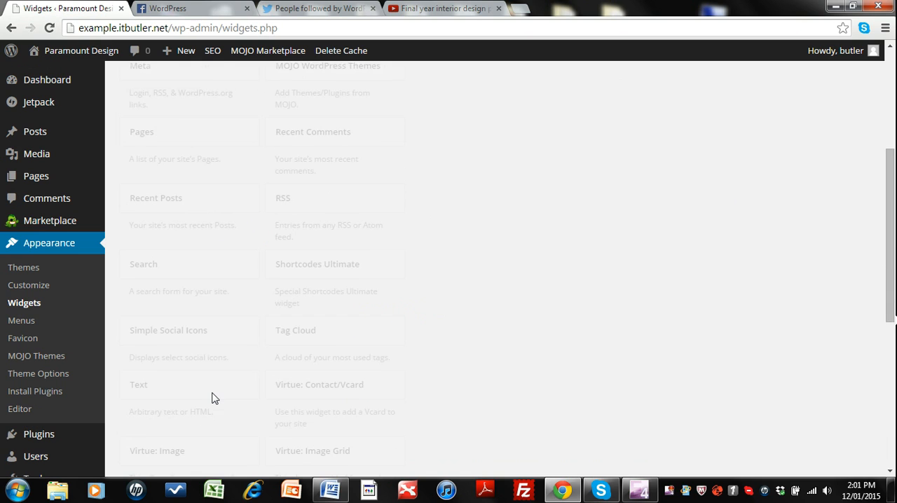
Step: Title the recent posts widget in Footer Column 1 "Our Blog", then save it and collapse the column
{"action": "left_click", "coordinate": [489, 227]}
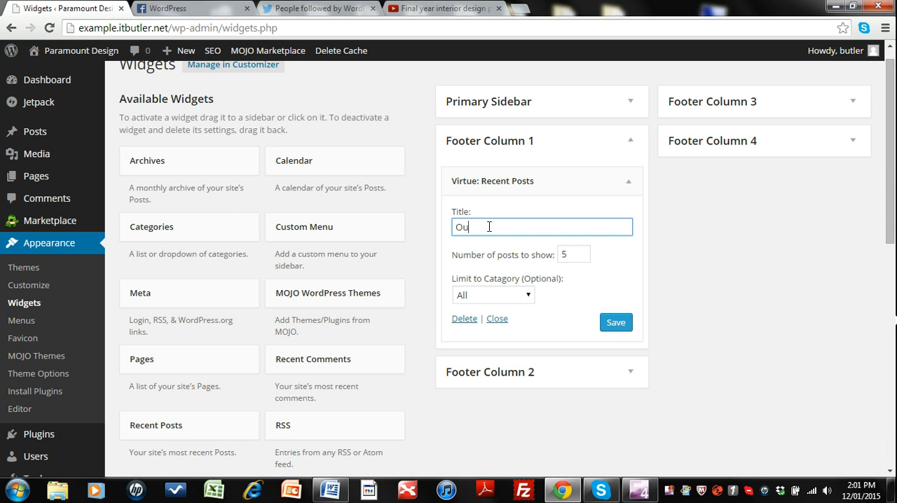
{"action": "left_click", "coordinate": [529, 296]}
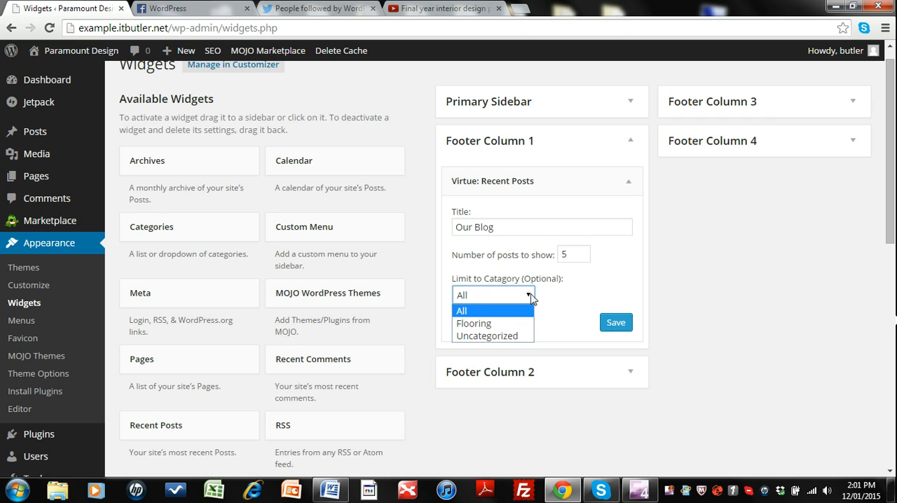
{"action": "left_click", "coordinate": [530, 297]}
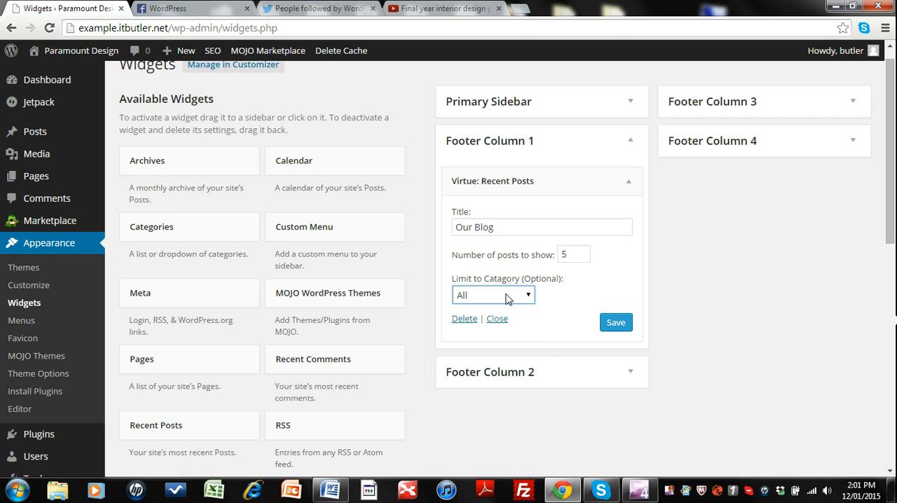
{"action": "left_click", "coordinate": [611, 325]}
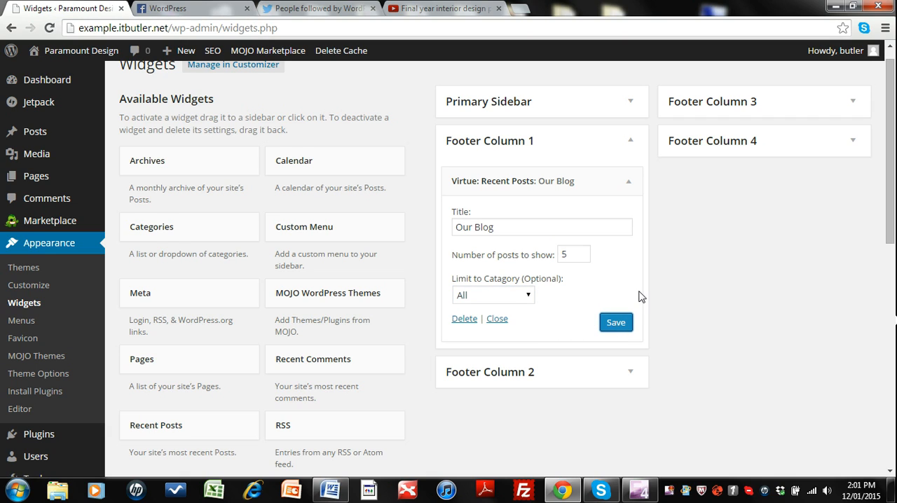
{"action": "left_click", "coordinate": [631, 144]}
Step: Add the Virtue: Contact/Vcard widget to Footer Column 2
{"action": "scroll", "coordinate": [399, 233], "scroll_direction": "down", "scroll_amount": 5}
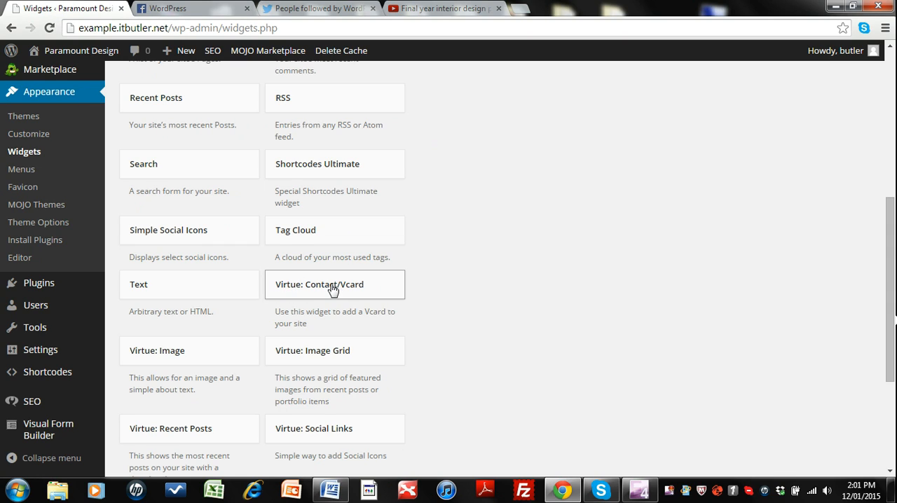
{"action": "left_click", "coordinate": [333, 289]}
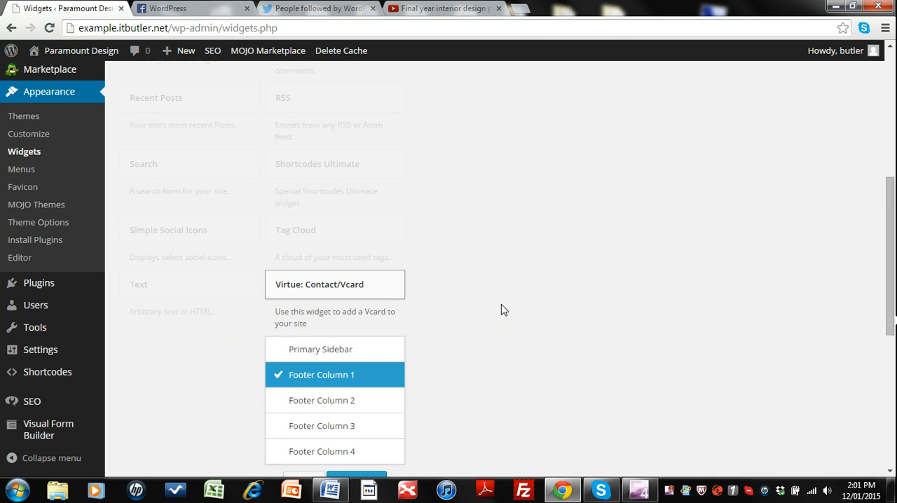
{"action": "scroll", "coordinate": [501, 304], "scroll_direction": "down", "scroll_amount": 2}
{"action": "left_click", "coordinate": [339, 274]}
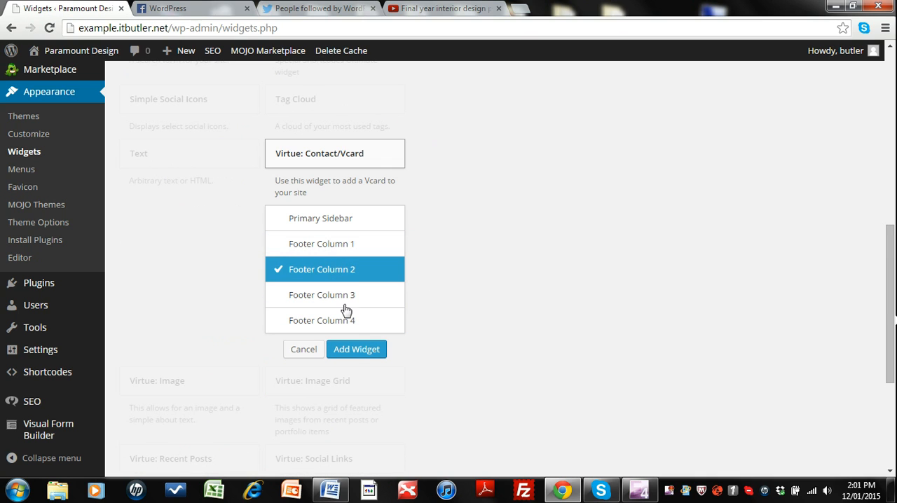
{"action": "left_click", "coordinate": [355, 350]}
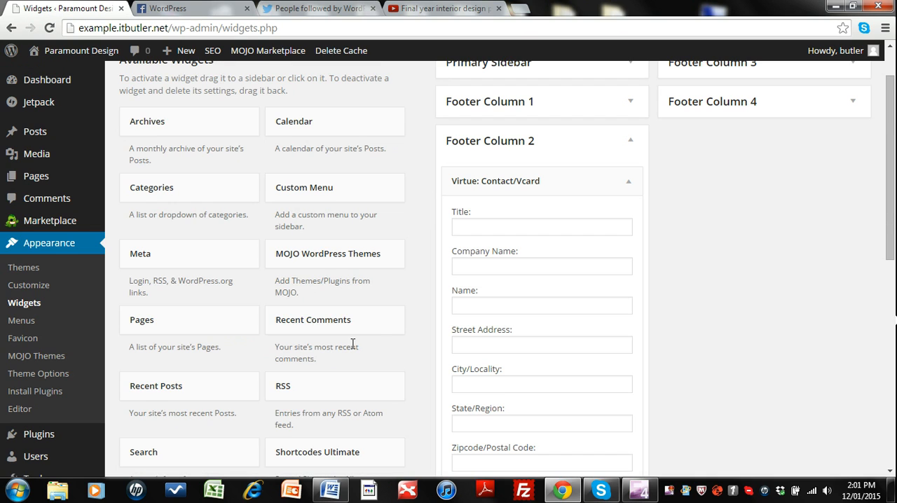
Step: Title the contact widget "Contact Us" and enter "Paramount Design" as its company name
{"action": "left_click", "coordinate": [536, 225]}
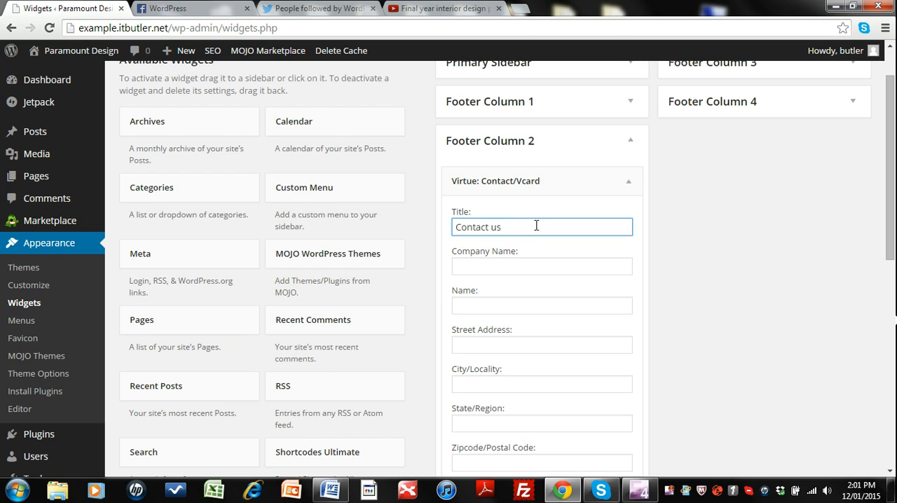
{"action": "key", "text": "Tab"}
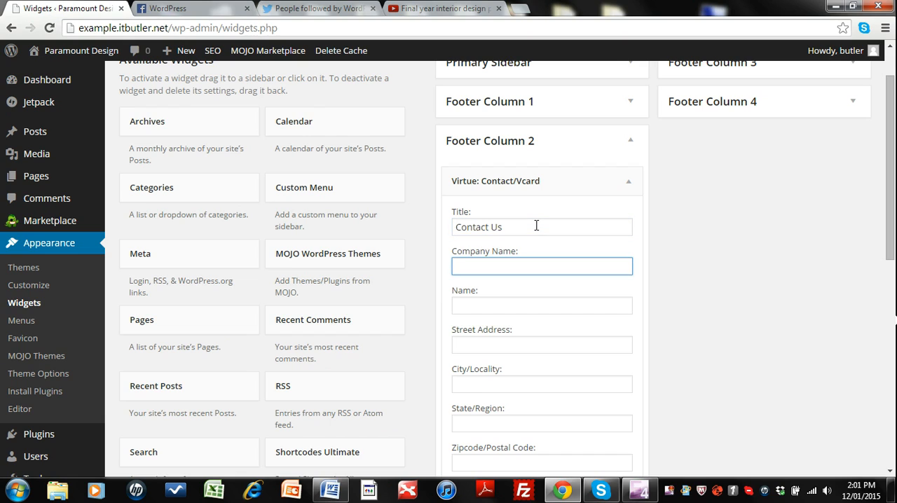
{"action": "type", "text": "Paramount Design"}
{"action": "key", "text": "Tab"}
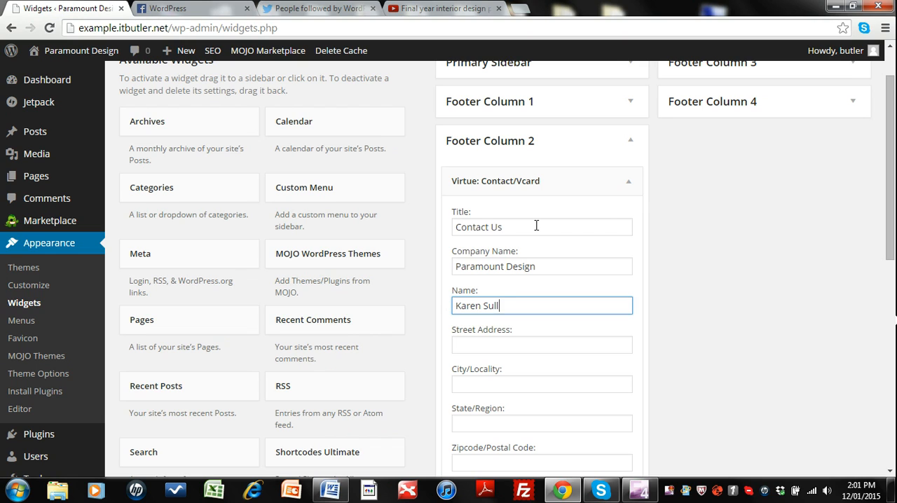
Step: Enter the contact's full name, street address, city and region in the contact widget
{"action": "key", "text": "Tab"}
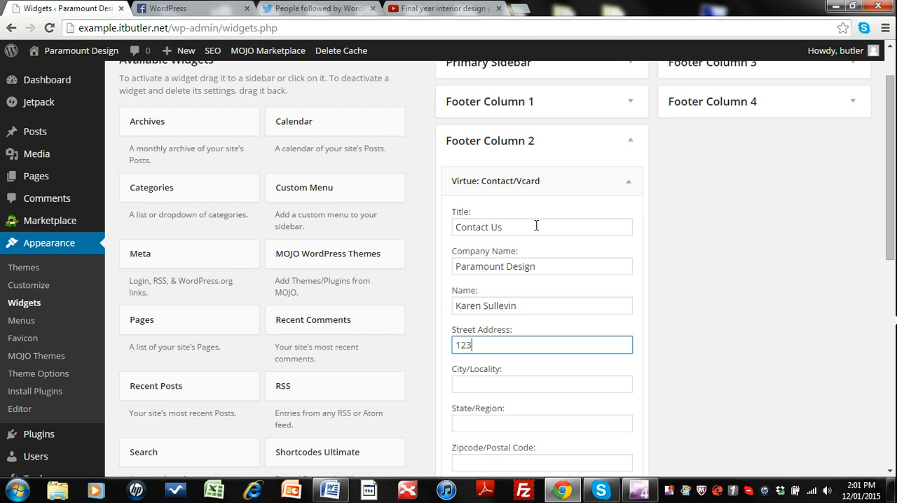
{"action": "type", "text": "123 Main St"}
{"action": "key", "text": "Tab"}
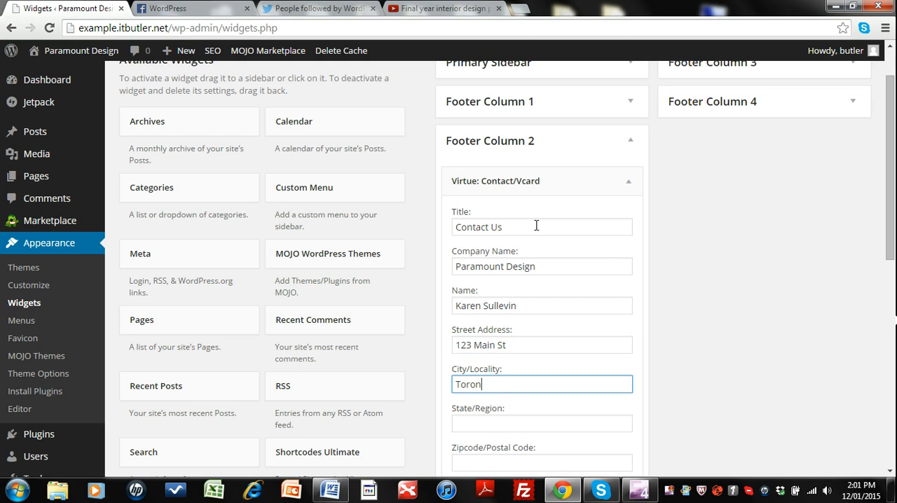
{"action": "scroll", "coordinate": [535, 225], "scroll_direction": "down", "scroll_amount": 2}
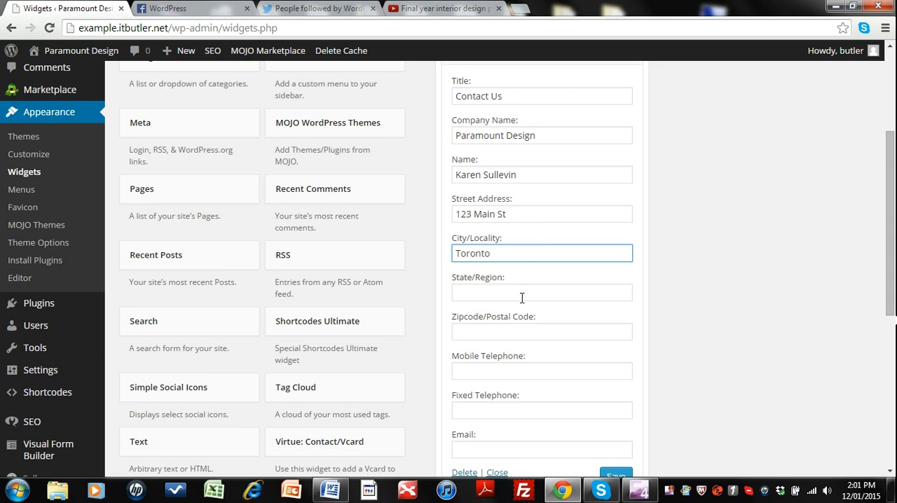
{"action": "key", "text": "Tab"}
{"action": "type", "text": "O"}
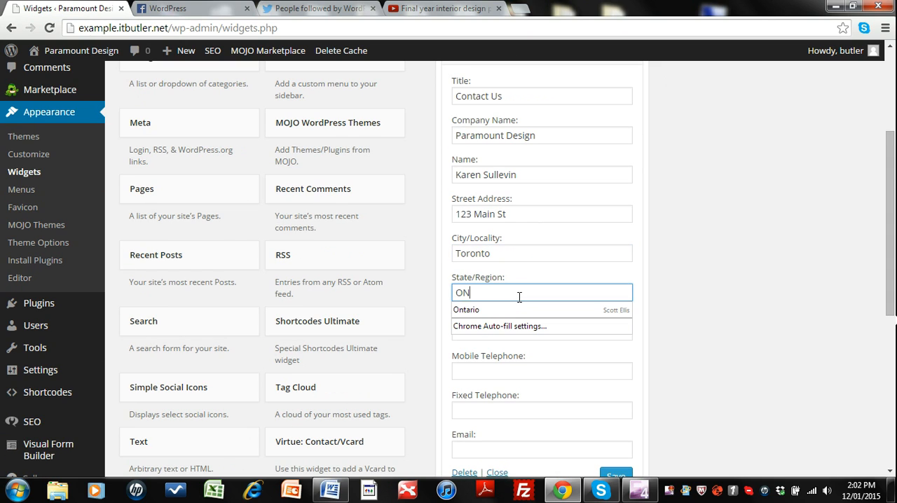
Step: Fill in the contact's mobile telephone number and e-mail address in the contact widget
{"action": "left_click", "coordinate": [511, 369]}
{"action": "type", "text": "123-"}
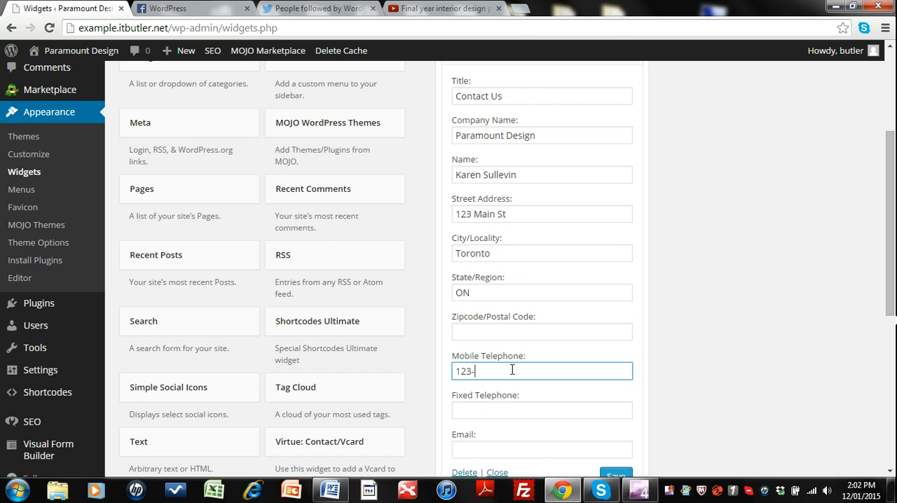
{"action": "type", "text": "456-7890"}
{"action": "scroll", "coordinate": [490, 373], "scroll_direction": "down", "scroll_amount": 2}
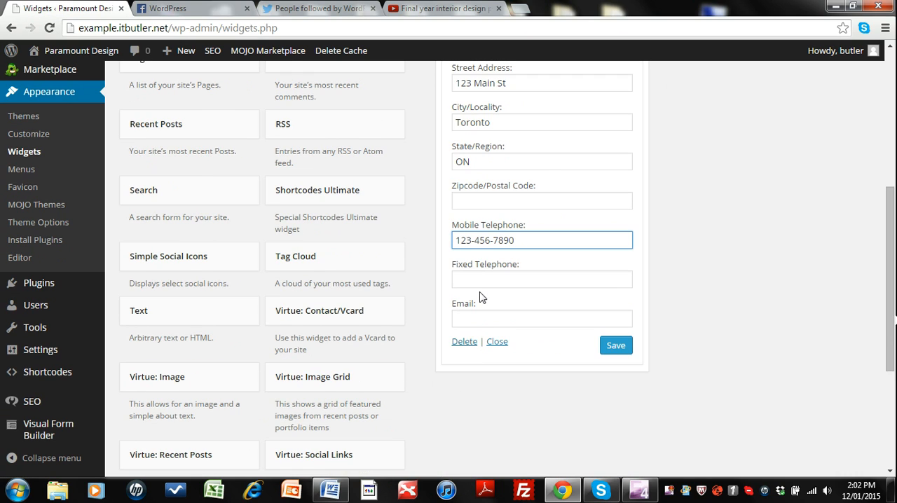
{"action": "left_click", "coordinate": [480, 318]}
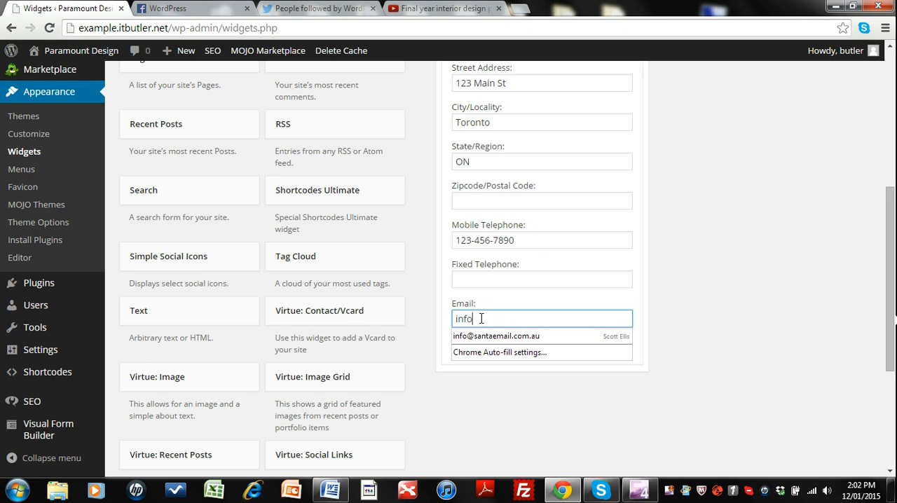
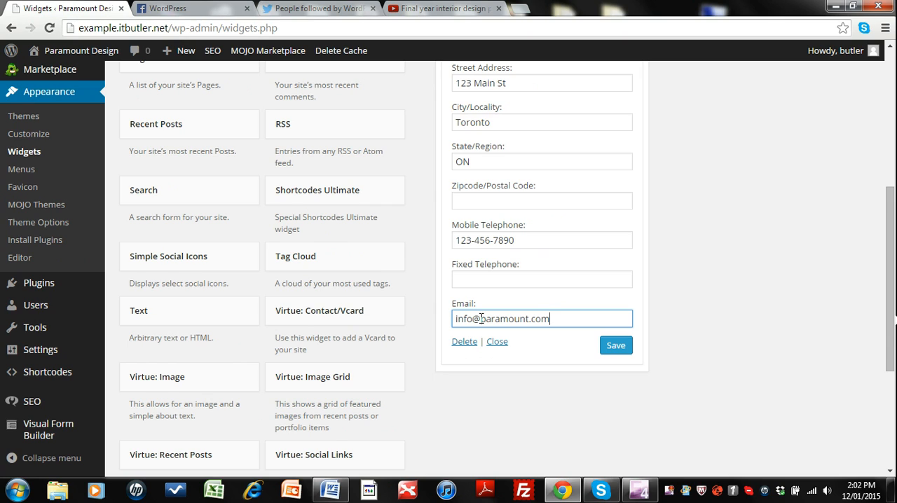
Step: Save the contact widget and collapse Footer Column 2
{"action": "left_click", "coordinate": [611, 348]}
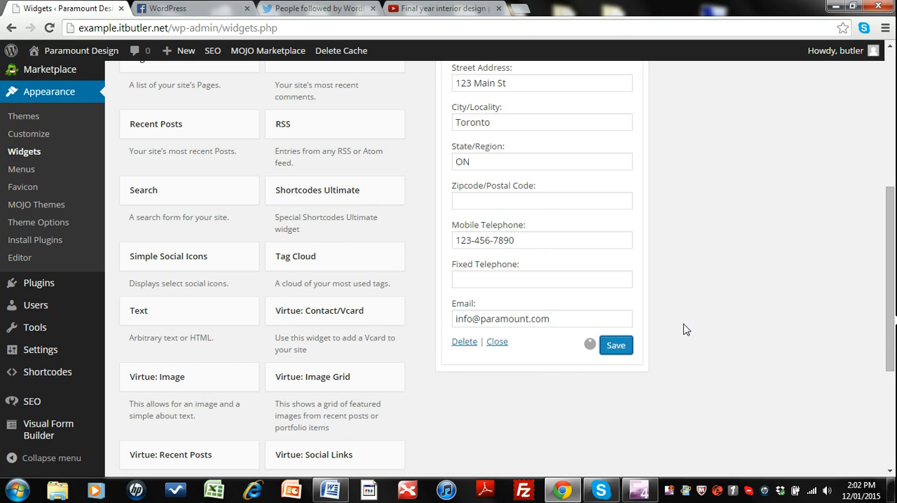
{"action": "scroll", "coordinate": [685, 330], "scroll_direction": "up", "scroll_amount": 5}
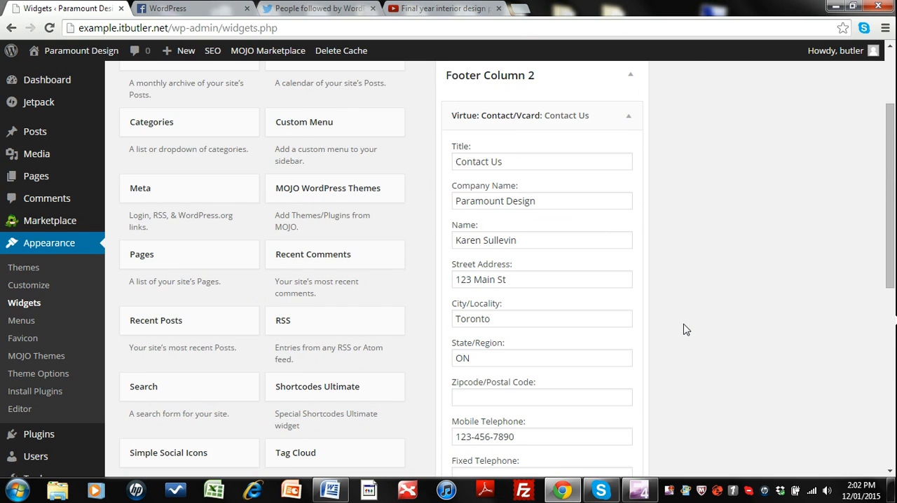
{"action": "left_click", "coordinate": [630, 203]}
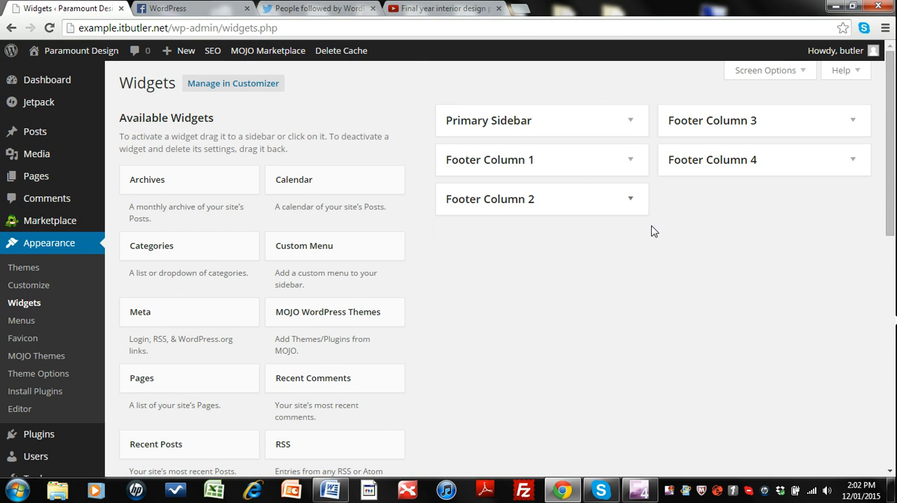
Step: Add a Custom Menu widget to Footer Column 3
{"action": "scroll", "coordinate": [414, 339], "scroll_direction": "down", "scroll_amount": 2}
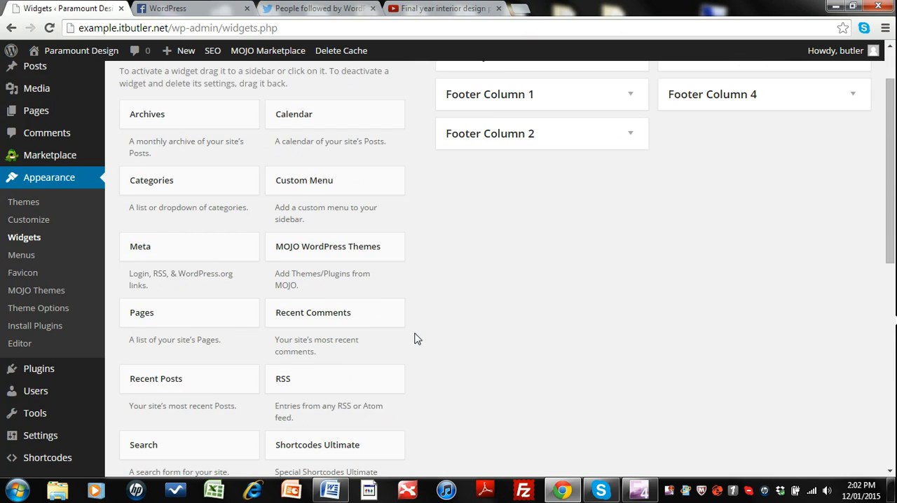
{"action": "scroll", "coordinate": [440, 302], "scroll_direction": "down", "scroll_amount": 2}
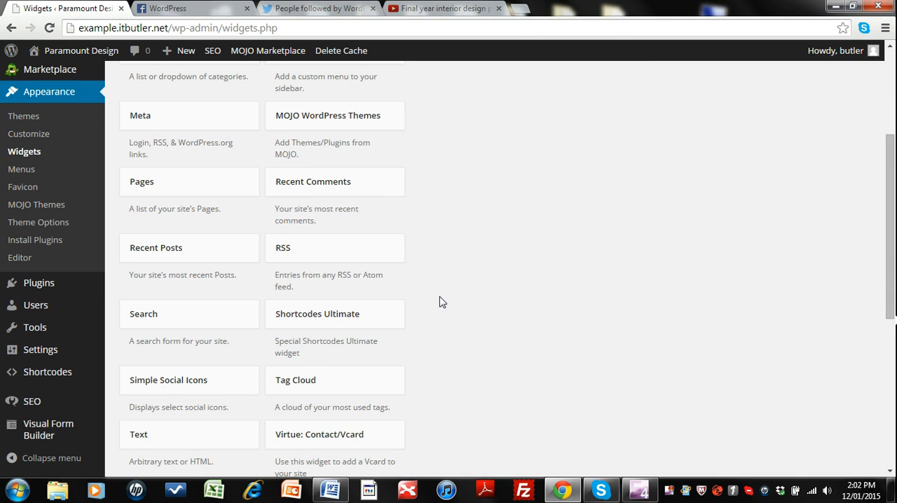
{"action": "scroll", "coordinate": [440, 302], "scroll_direction": "up", "scroll_amount": 5}
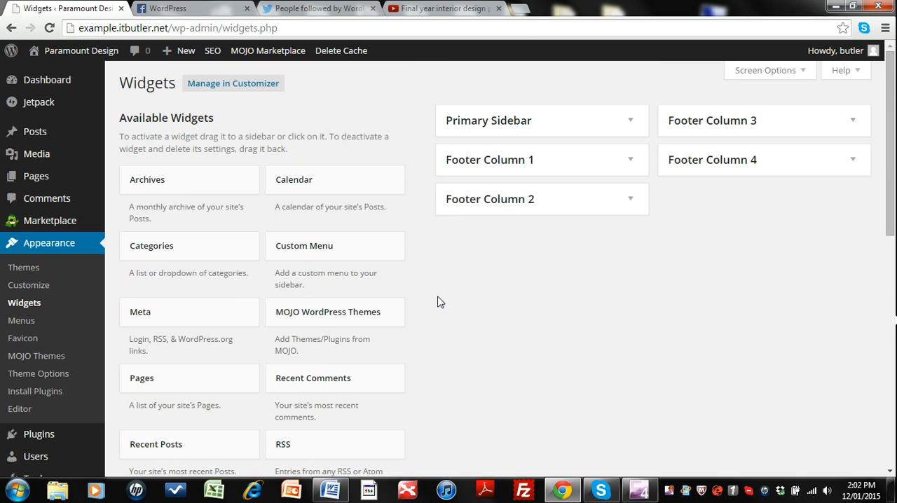
{"action": "left_click", "coordinate": [302, 251]}
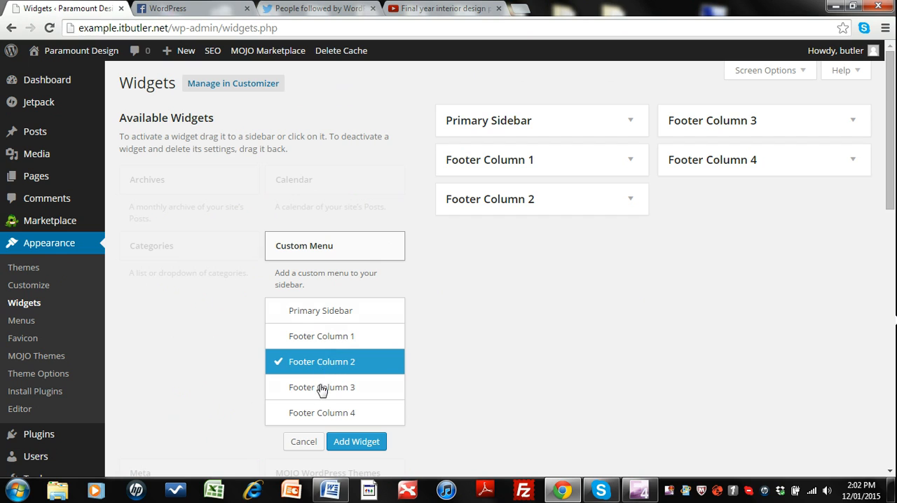
{"action": "left_click", "coordinate": [322, 387]}
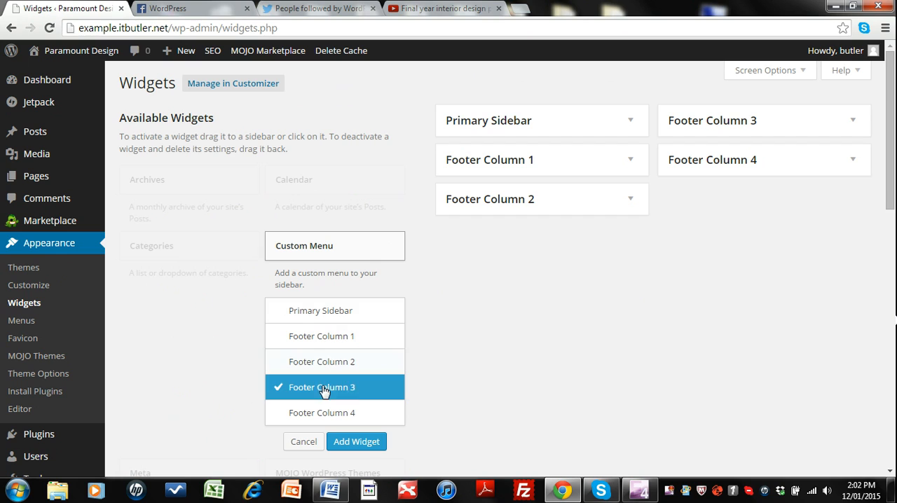
{"action": "left_click", "coordinate": [363, 442]}
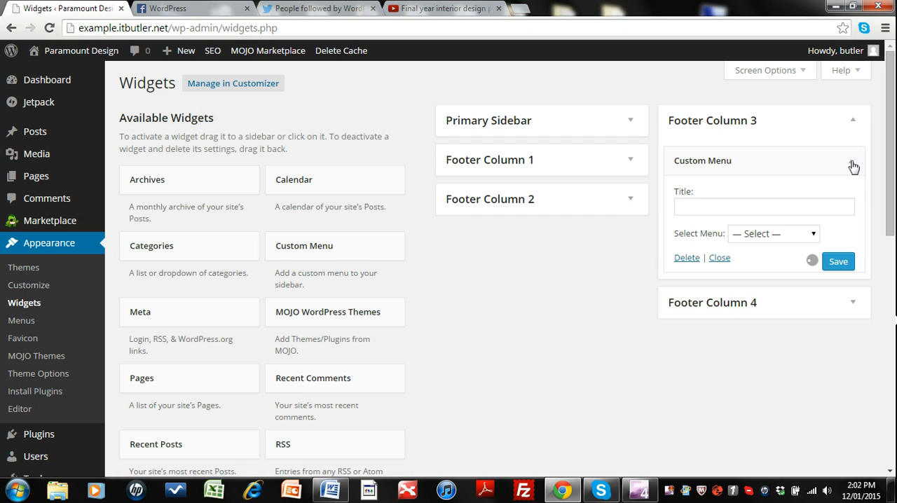
Step: Title the custom menu widget "Important Pages", assign it the Secondary Menu, then save it and collapse Footer Column 3
{"action": "left_click", "coordinate": [746, 213]}
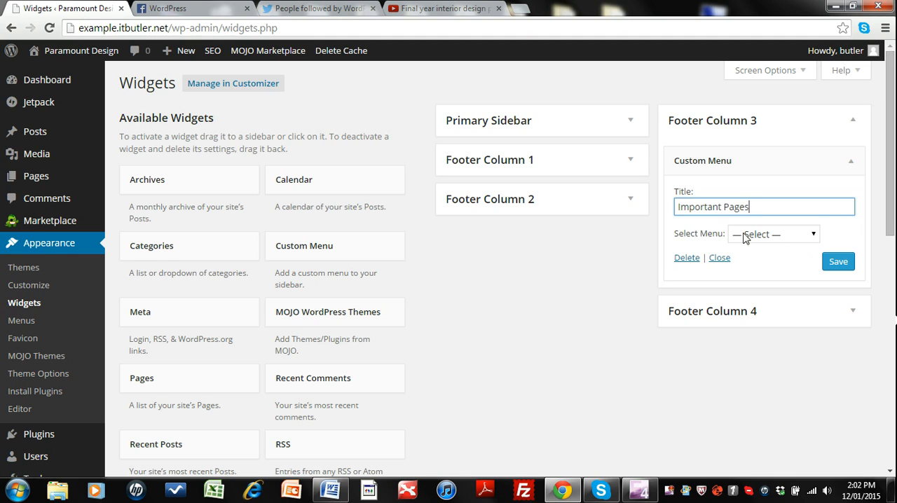
{"action": "left_click", "coordinate": [815, 235]}
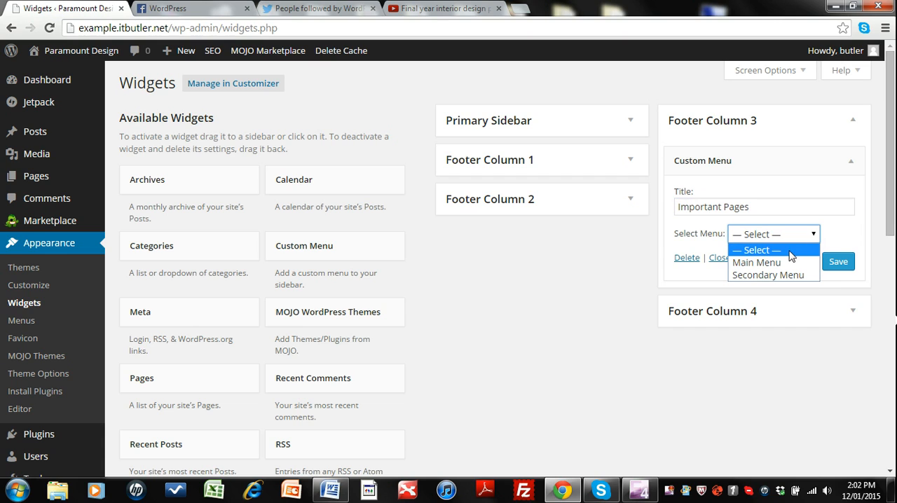
{"action": "left_click", "coordinate": [760, 275]}
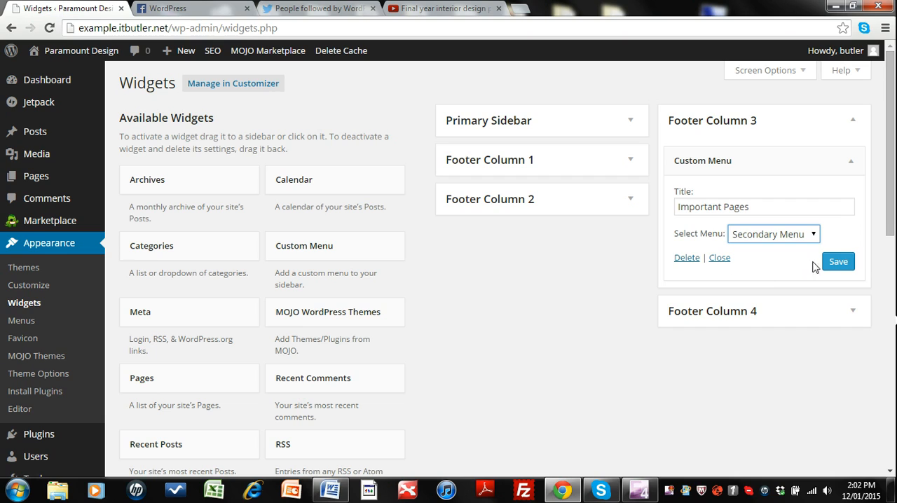
{"action": "left_click", "coordinate": [834, 262]}
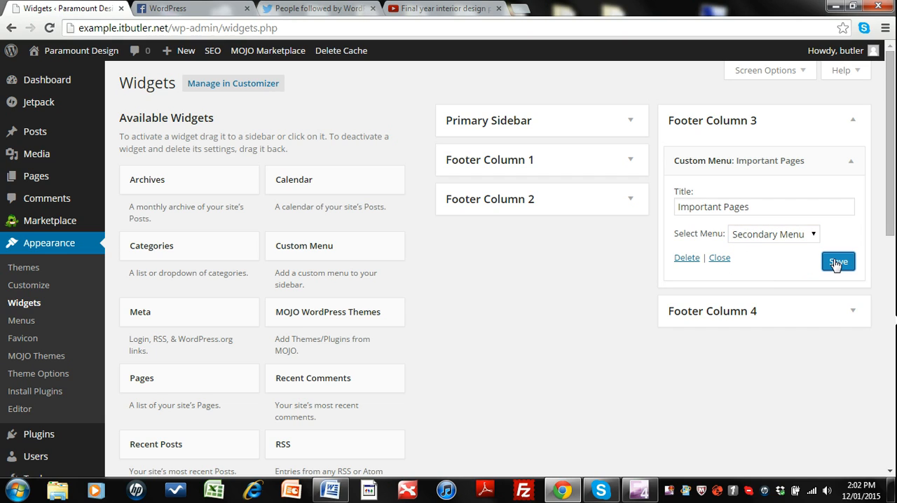
{"action": "left_click", "coordinate": [854, 125]}
Step: Add a Simple Social Icons widget to Footer Column 4
{"action": "scroll", "coordinate": [529, 253], "scroll_direction": "down", "scroll_amount": 2}
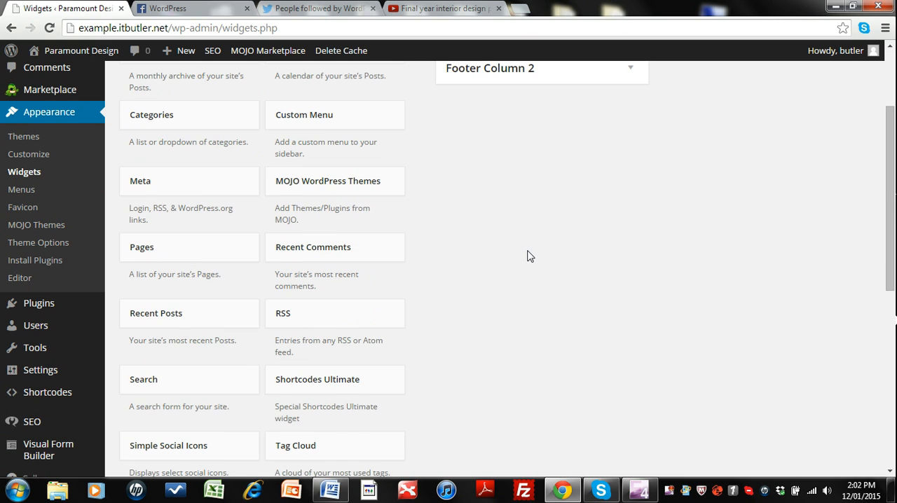
{"action": "scroll", "coordinate": [515, 262], "scroll_direction": "down", "scroll_amount": 5}
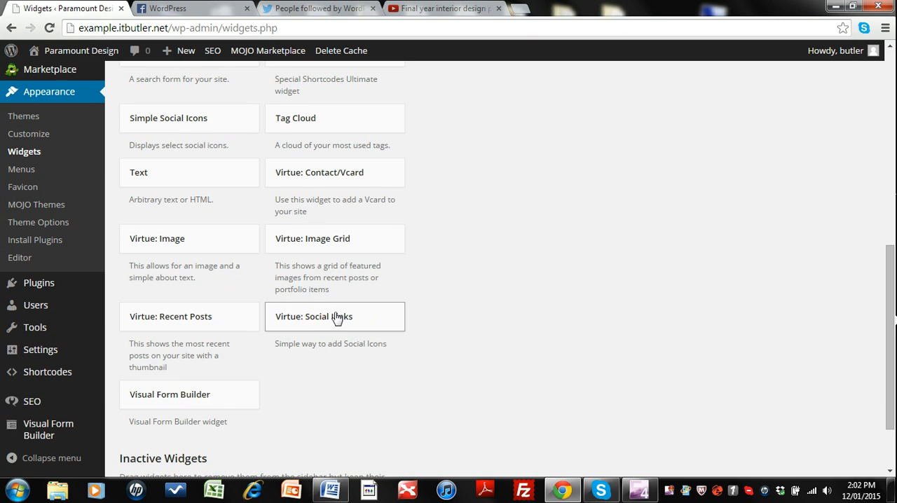
{"action": "left_click", "coordinate": [175, 120]}
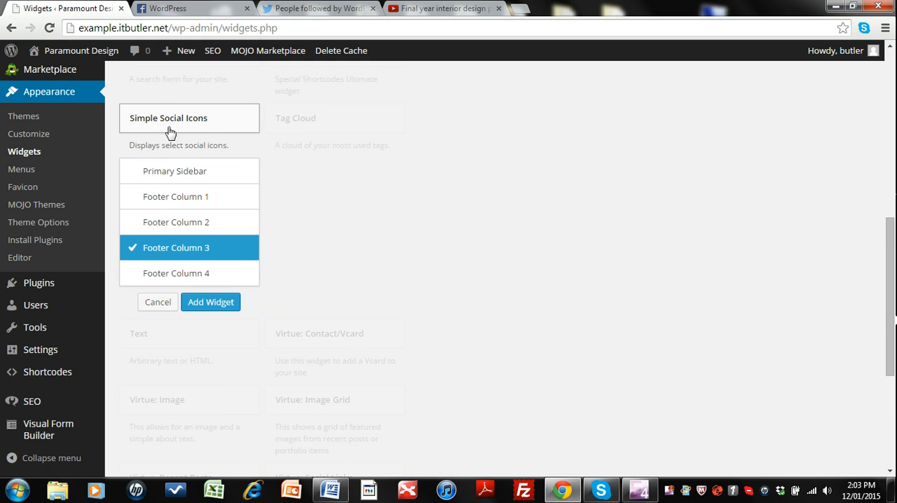
{"action": "left_click", "coordinate": [185, 279]}
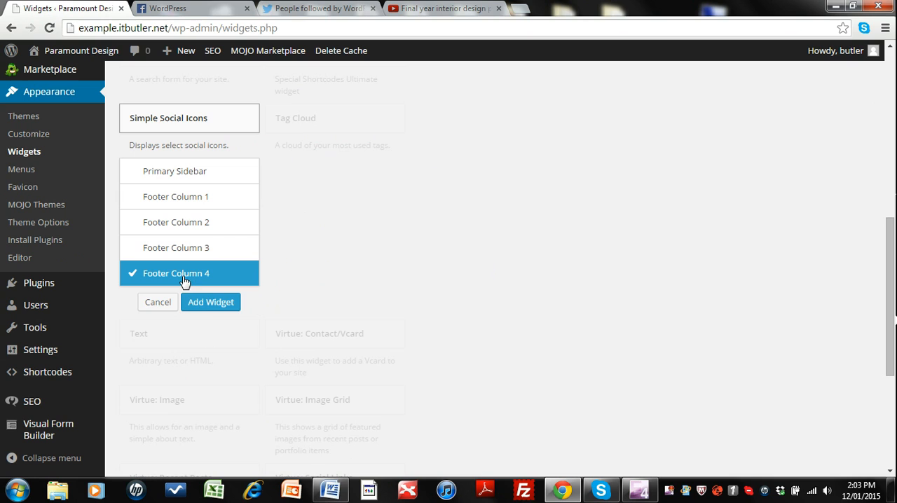
{"action": "left_click", "coordinate": [207, 305]}
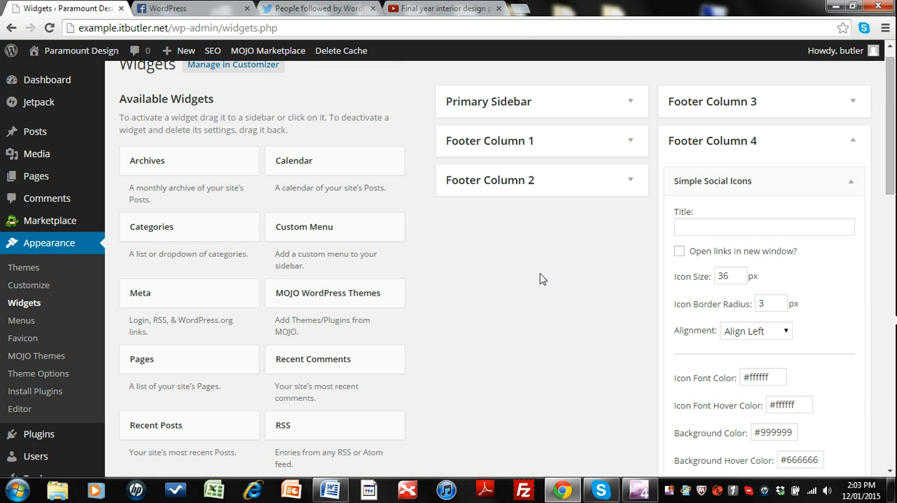
Step: Title the social icons widget "Social Networks" and make its links open in a new window
{"action": "left_click", "coordinate": [693, 225]}
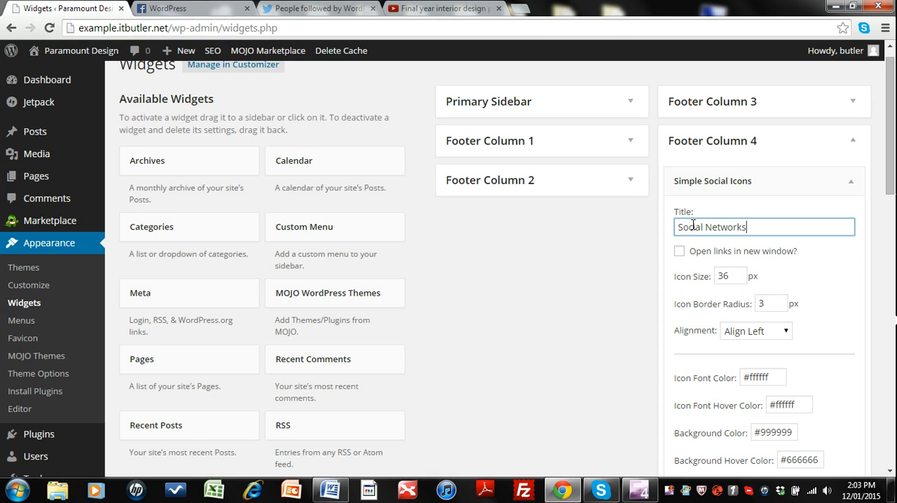
{"action": "scroll", "coordinate": [692, 225], "scroll_direction": "down", "scroll_amount": 1}
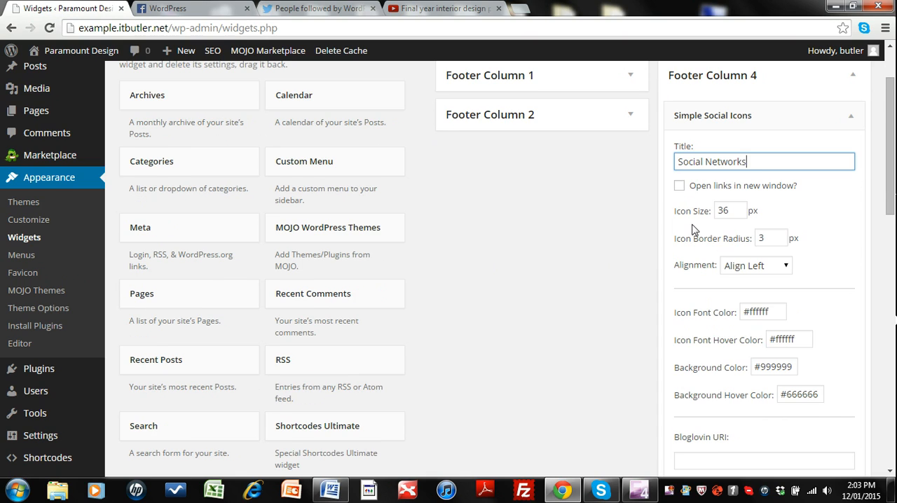
{"action": "left_click", "coordinate": [679, 185]}
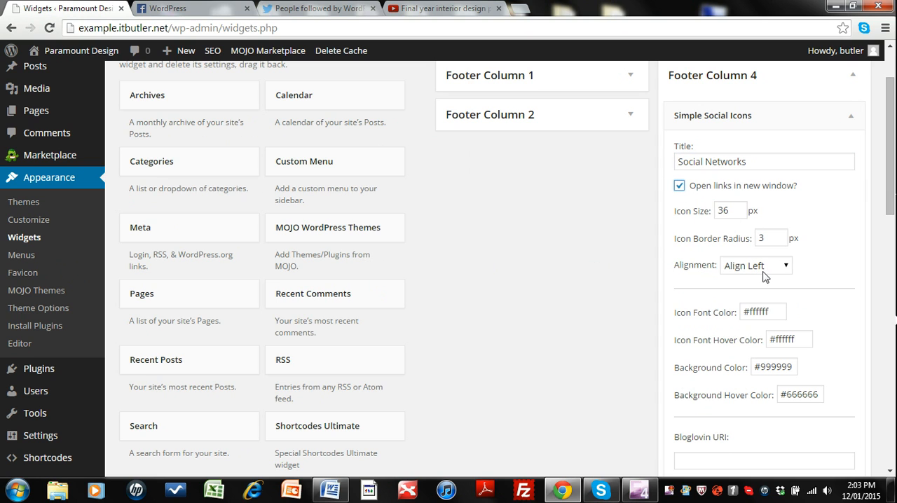
{"action": "scroll", "coordinate": [788, 270], "scroll_direction": "down", "scroll_amount": 3}
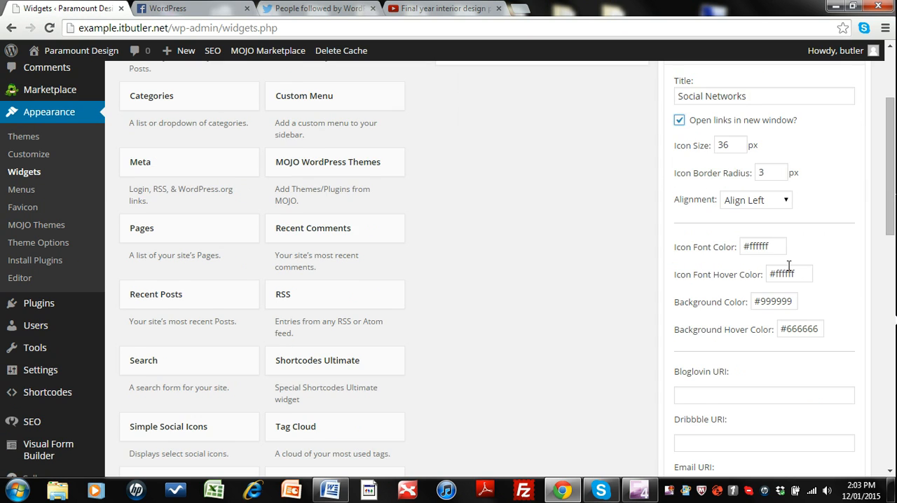
{"action": "scroll", "coordinate": [787, 270], "scroll_direction": "up", "scroll_amount": 3}
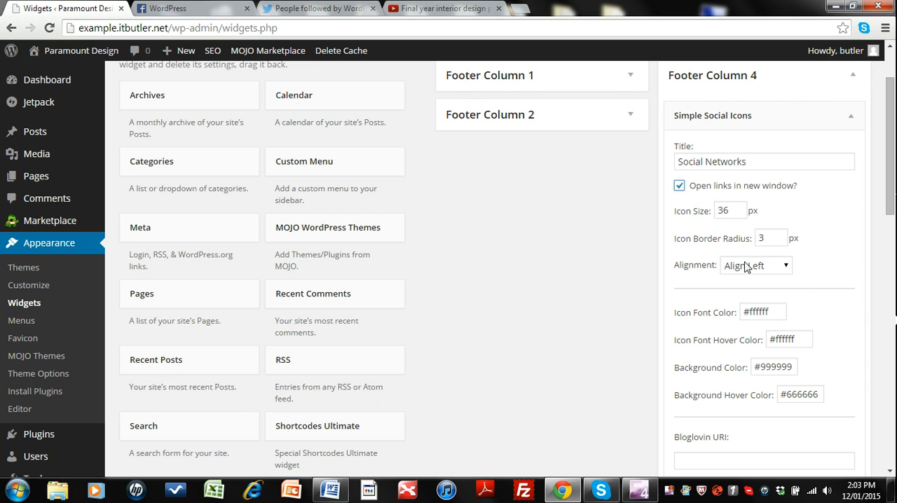
{"action": "scroll", "coordinate": [750, 266], "scroll_direction": "down", "scroll_amount": 3}
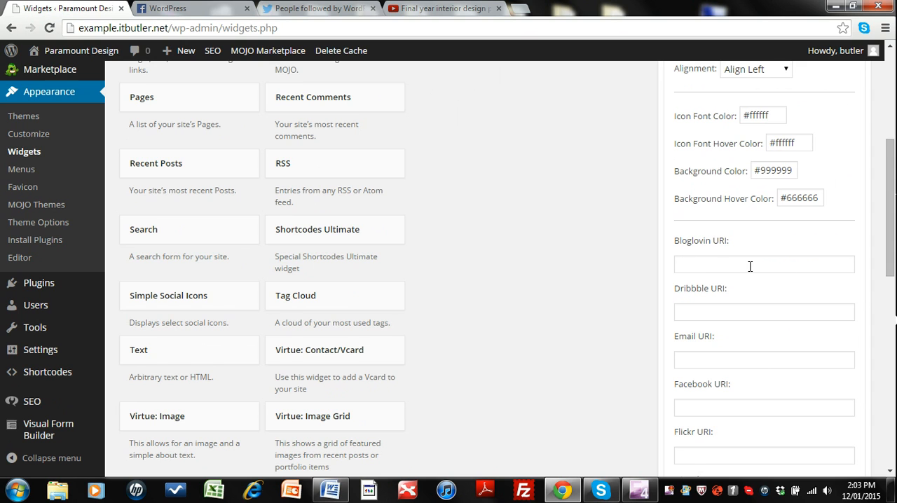
{"action": "scroll", "coordinate": [750, 266], "scroll_direction": "down", "scroll_amount": 1}
{"action": "scroll", "coordinate": [703, 313], "scroll_direction": "down", "scroll_amount": 1}
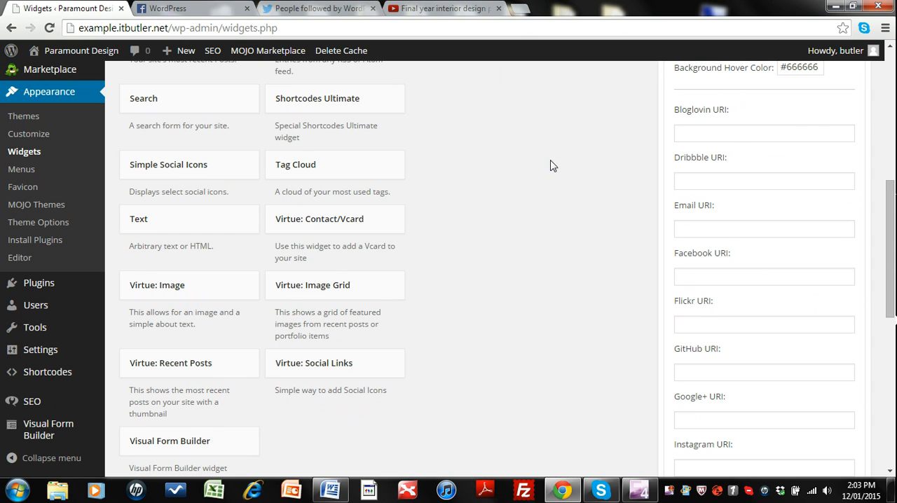
{"action": "left_click", "coordinate": [204, 10]}
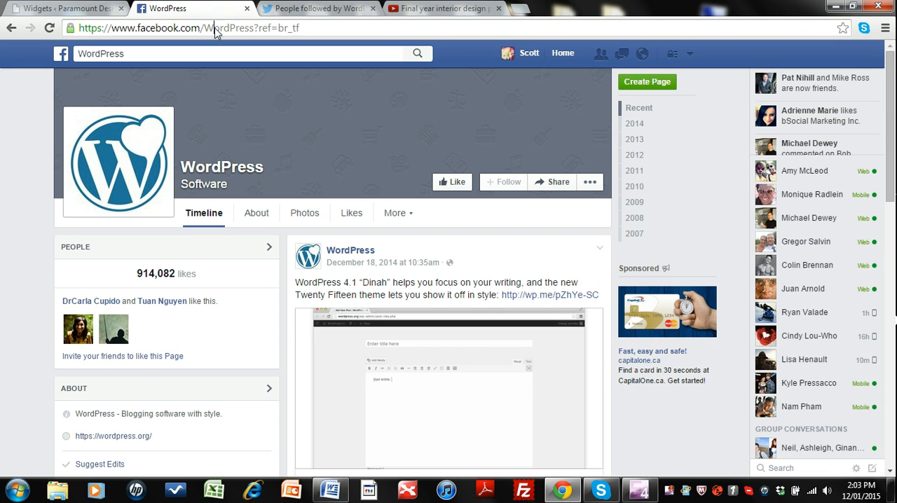
{"action": "right_click", "coordinate": [215, 33]}
{"action": "left_click", "coordinate": [245, 74]}
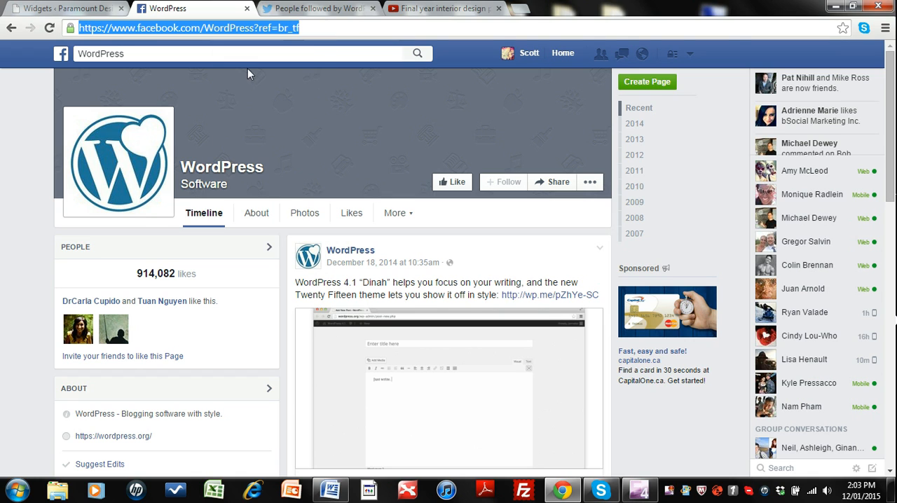
{"action": "left_click", "coordinate": [95, 10]}
{"action": "left_click", "coordinate": [736, 274]}
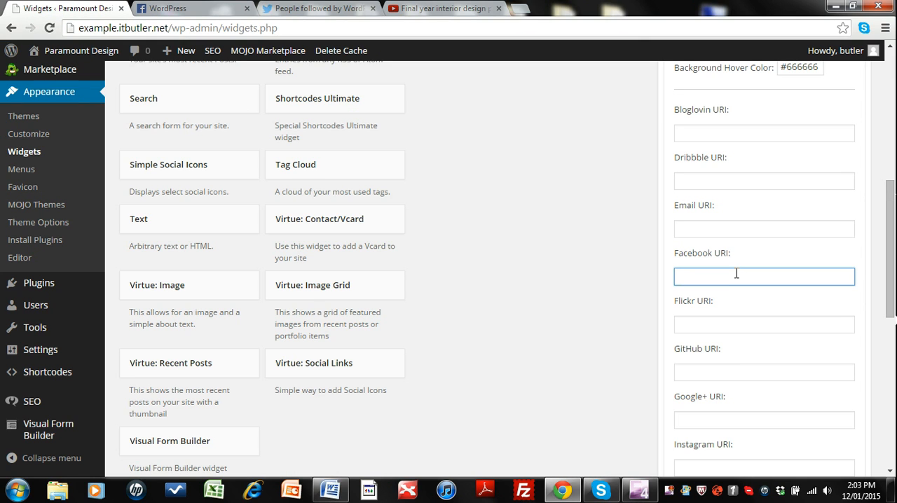
{"action": "key", "text": "ctrl+v"}
{"action": "left_click", "coordinate": [315, 9]}
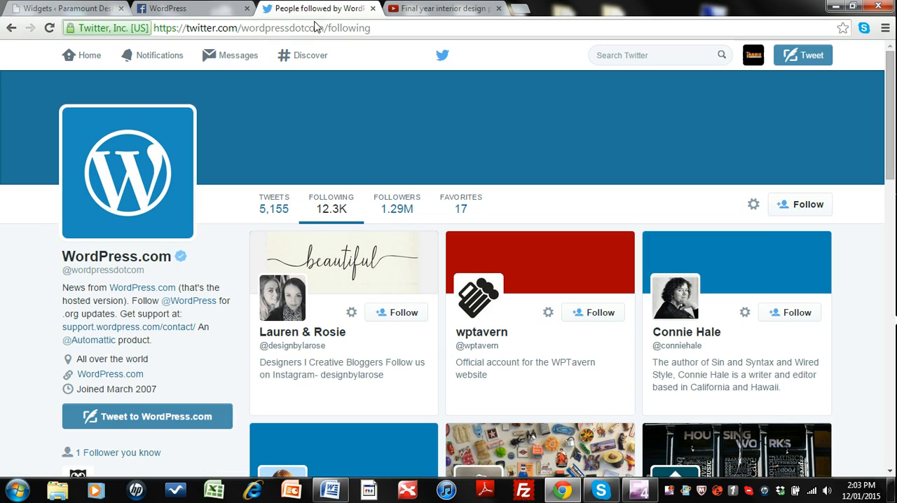
{"action": "right_click", "coordinate": [322, 28]}
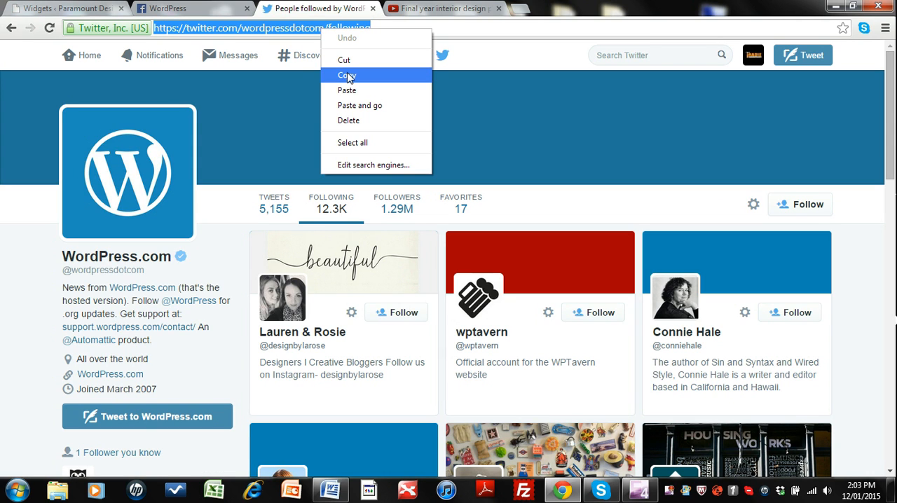
{"action": "left_click", "coordinate": [346, 75]}
{"action": "left_click", "coordinate": [70, 9]}
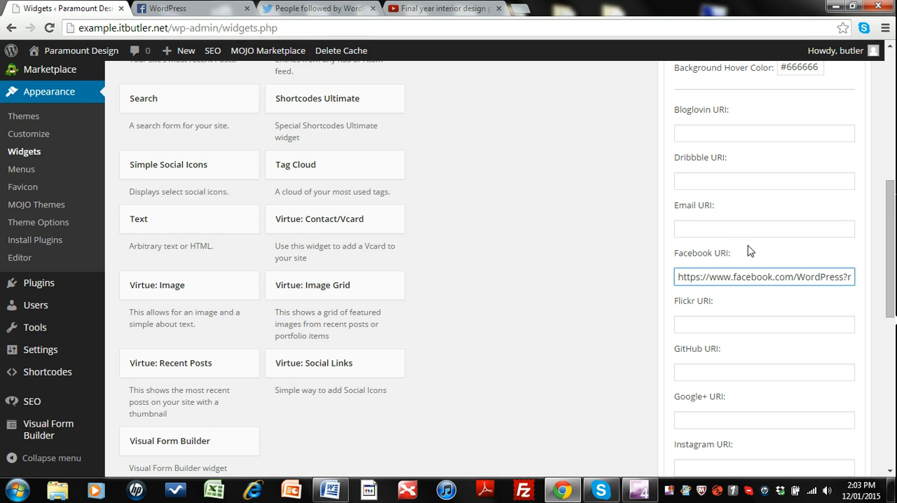
{"action": "scroll", "coordinate": [748, 251], "scroll_direction": "down", "scroll_amount": 1}
{"action": "scroll", "coordinate": [731, 281], "scroll_direction": "down", "scroll_amount": 1}
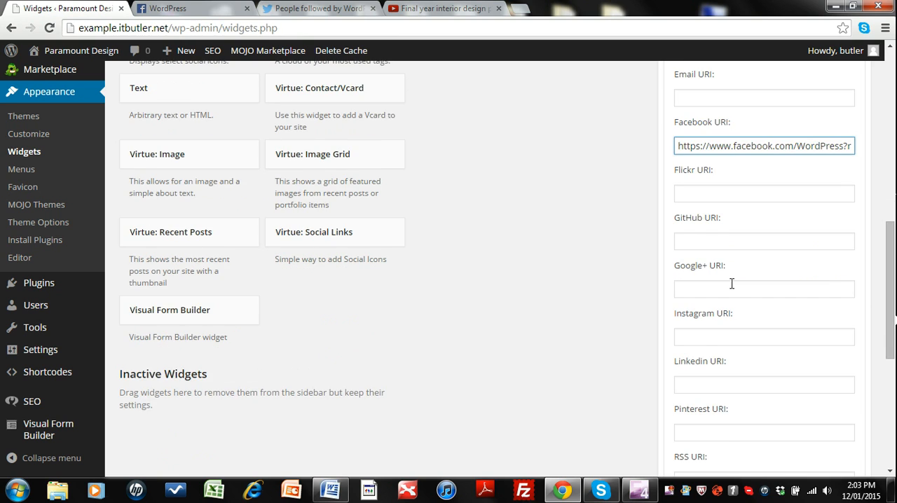
{"action": "scroll", "coordinate": [731, 283], "scroll_direction": "down", "scroll_amount": 2}
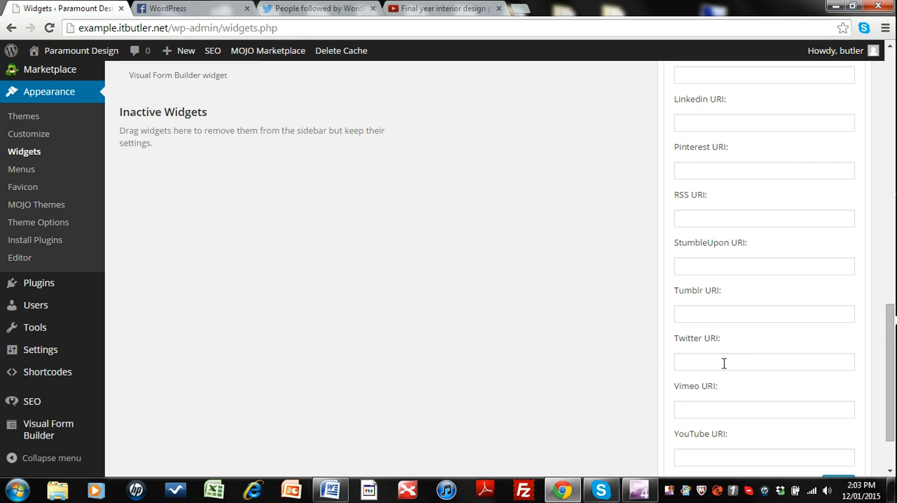
{"action": "left_click", "coordinate": [724, 362]}
{"action": "key", "text": "ctrl+v"}
Step: Save the social icons widget and collapse Footer Column 4
{"action": "scroll", "coordinate": [725, 364], "scroll_direction": "down", "scroll_amount": 2}
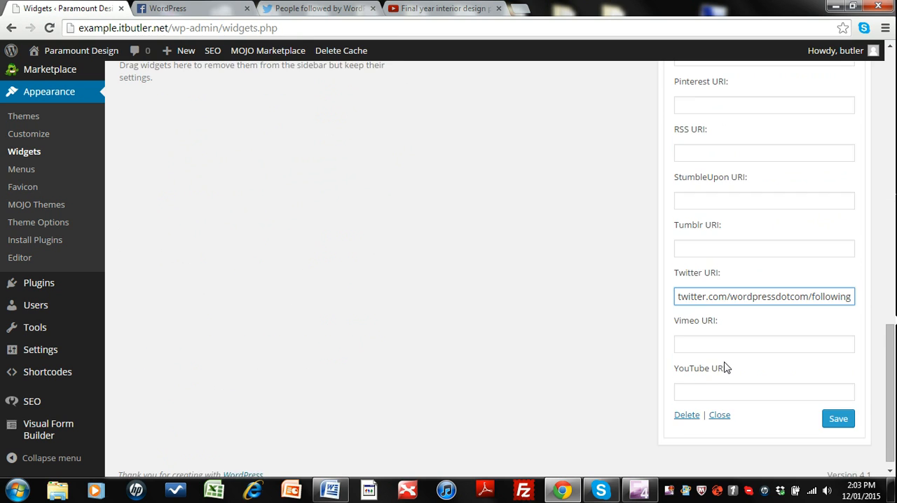
{"action": "left_click", "coordinate": [832, 416]}
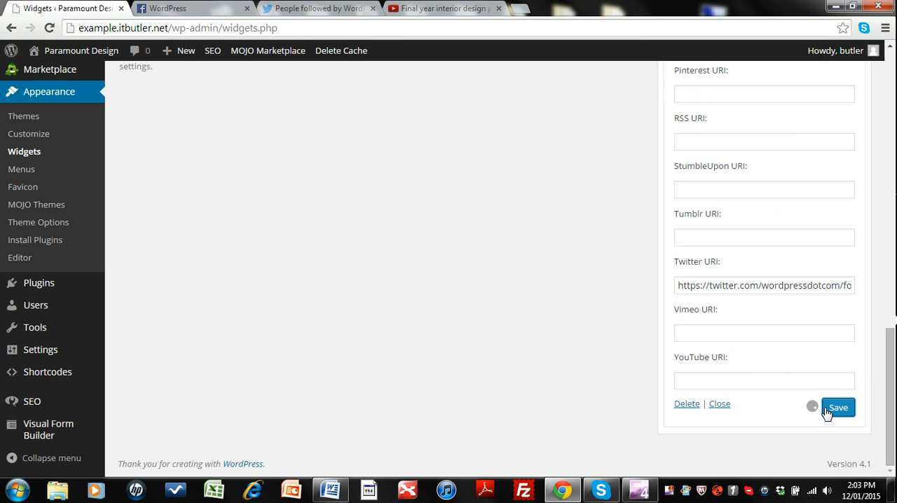
{"action": "scroll", "coordinate": [826, 413], "scroll_direction": "up", "scroll_amount": 10}
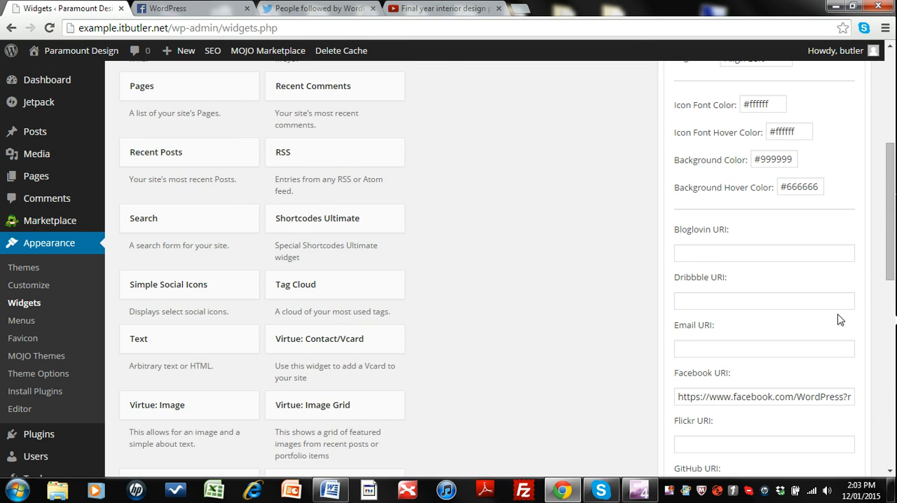
{"action": "scroll", "coordinate": [845, 307], "scroll_direction": "up", "scroll_amount": 2}
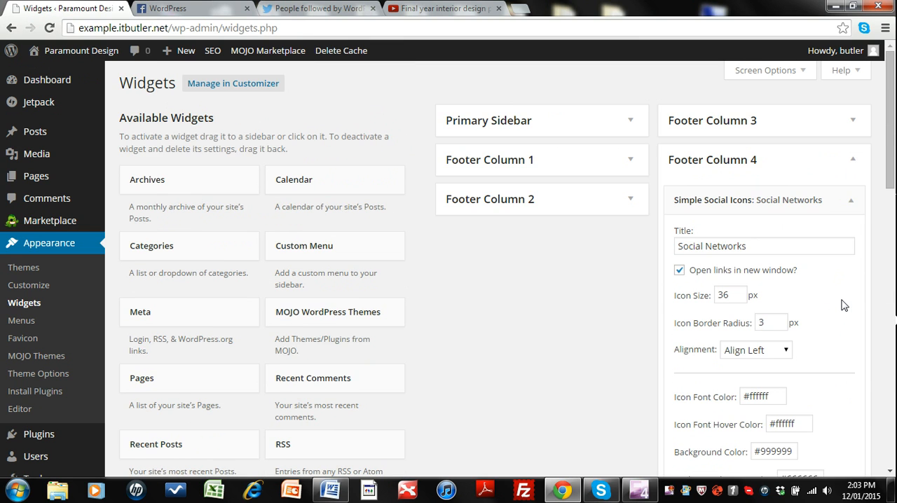
{"action": "left_click", "coordinate": [854, 163]}
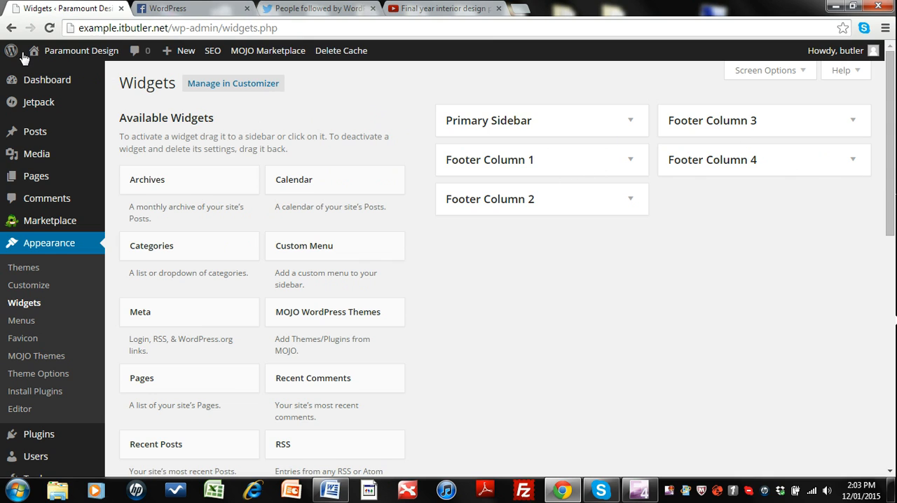
Step: Visit the live site and test the footer's Facebook icon link, closing the page it opens
{"action": "mouse_move", "coordinate": [49, 52]}
{"action": "left_click", "coordinate": [55, 75]}
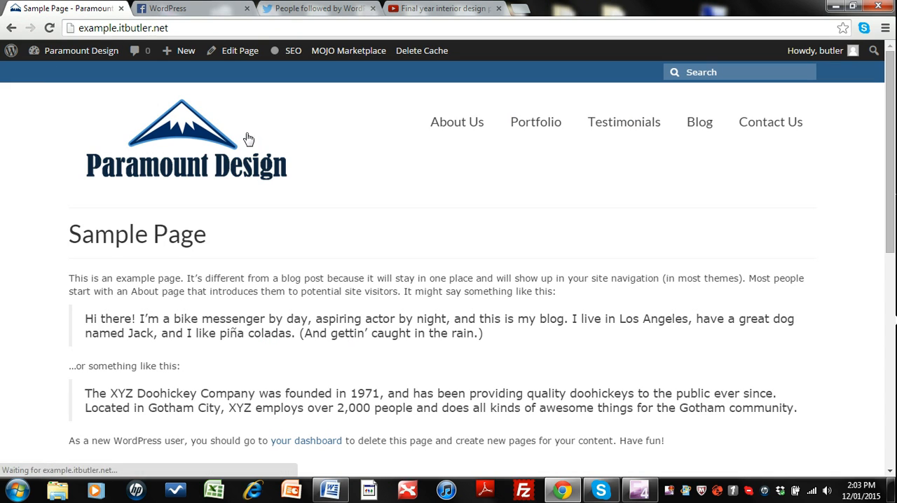
{"action": "scroll", "coordinate": [487, 203], "scroll_direction": "down", "scroll_amount": 6}
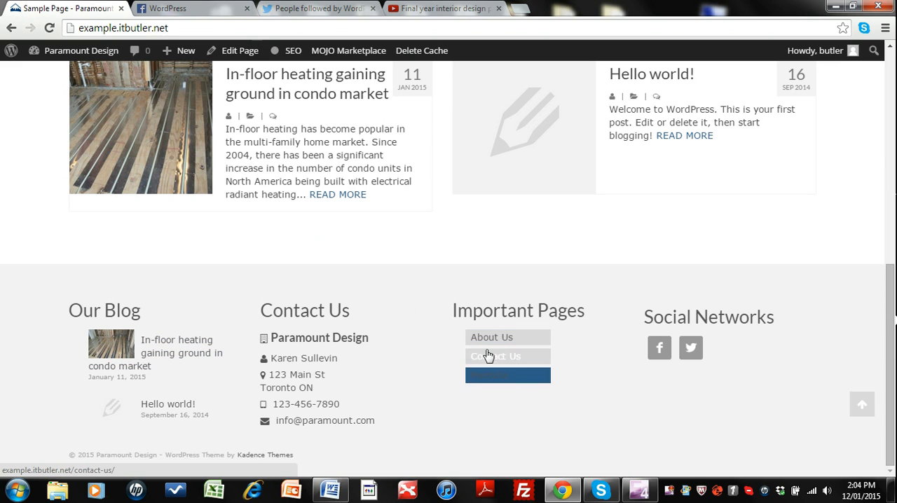
{"action": "left_click", "coordinate": [658, 349]}
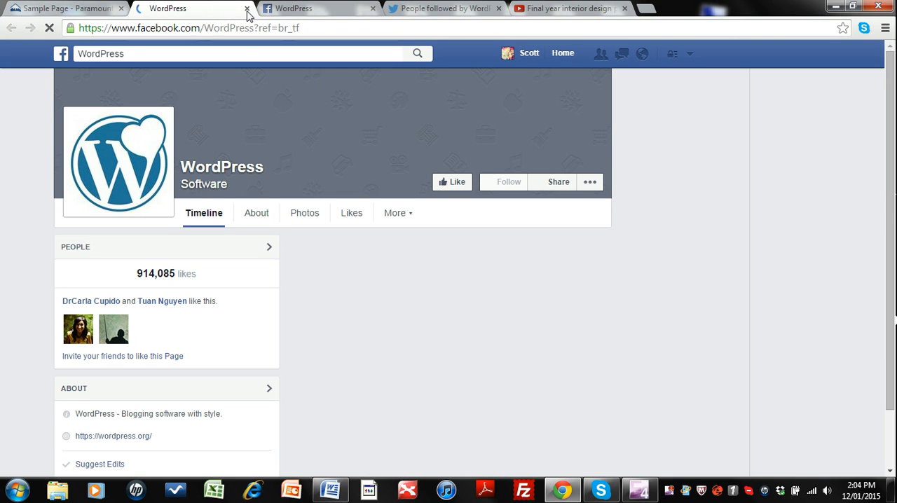
{"action": "left_click", "coordinate": [246, 8]}
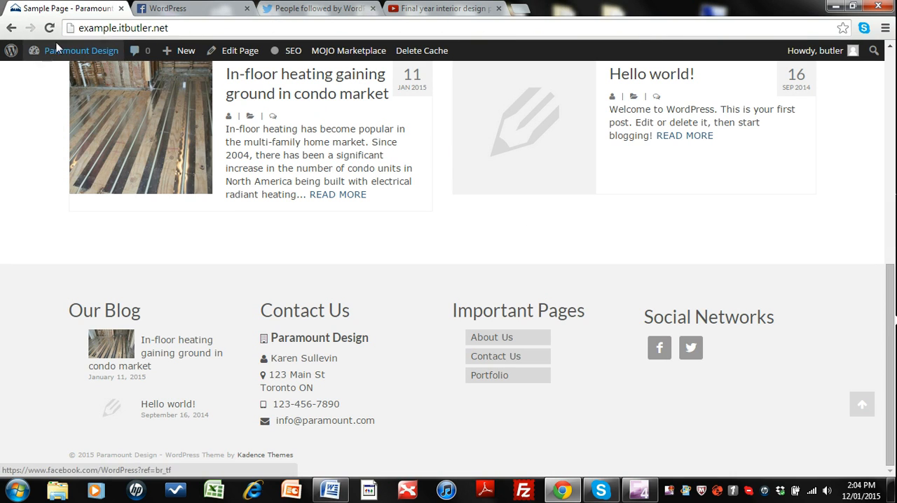
Step: Return to the Widgets page and look over the Simple Social Icons widget's settings in Footer Column 4
{"action": "mouse_move", "coordinate": [60, 53]}
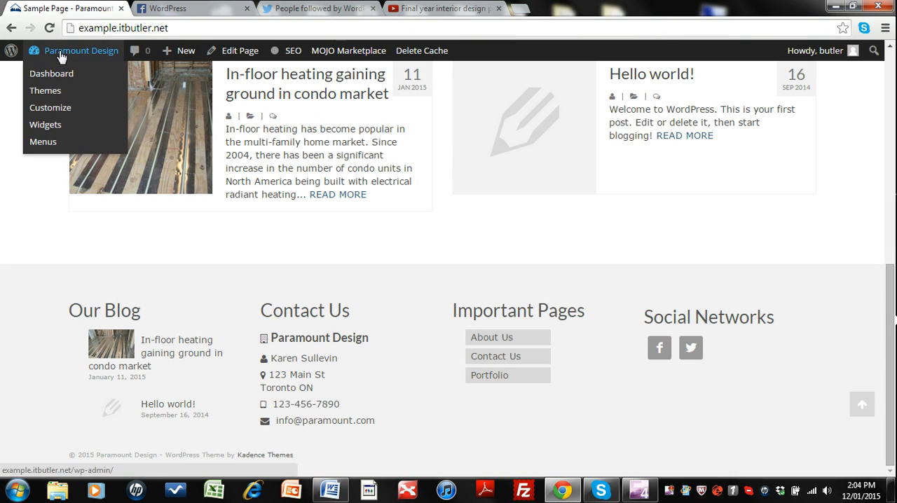
{"action": "left_click", "coordinate": [45, 125]}
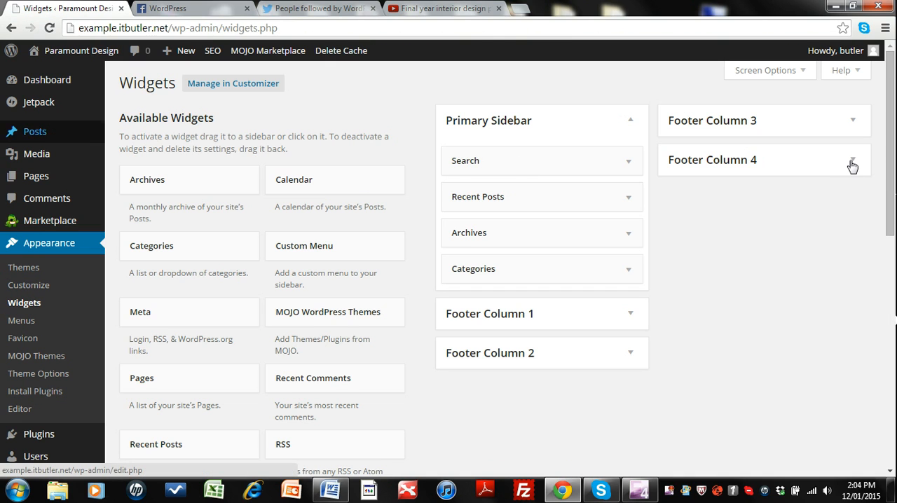
{"action": "left_click", "coordinate": [849, 167]}
{"action": "left_click", "coordinate": [851, 201]}
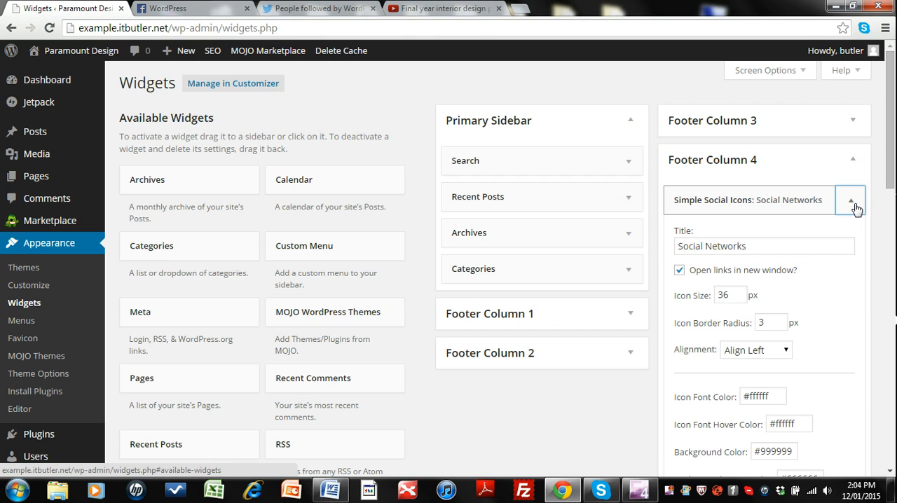
{"action": "left_click", "coordinate": [854, 205]}
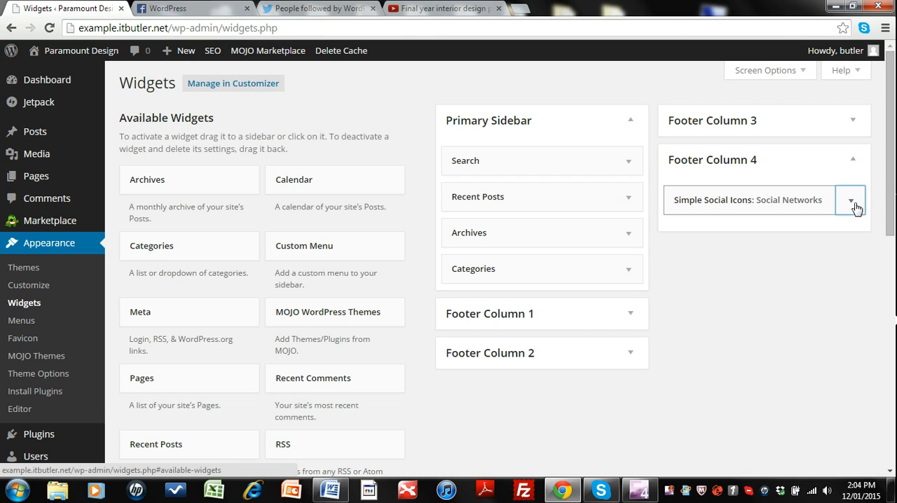
{"action": "left_click", "coordinate": [851, 166]}
Step: Move the Virtue: Recent Posts widget from Footer Column 1 to Footer Column 3, placing it below the Custom Menu widget
{"action": "scroll", "coordinate": [737, 263], "scroll_direction": "down", "scroll_amount": 1}
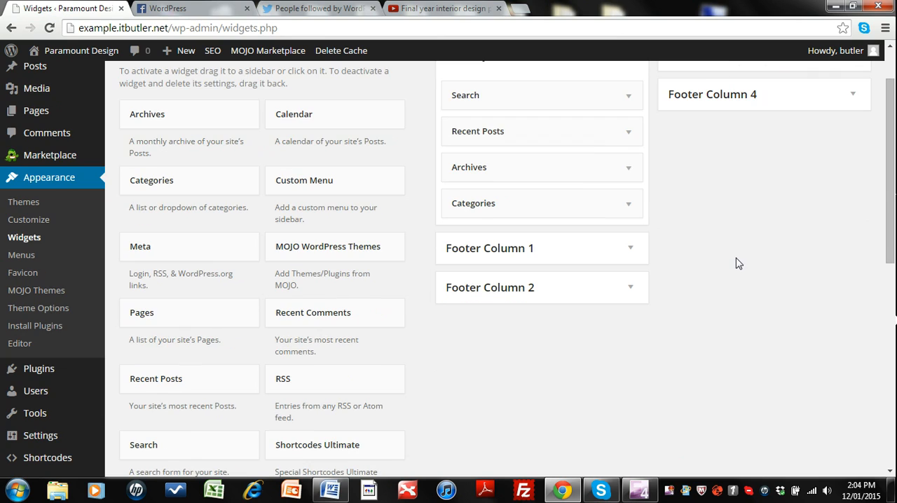
{"action": "left_click", "coordinate": [639, 252]}
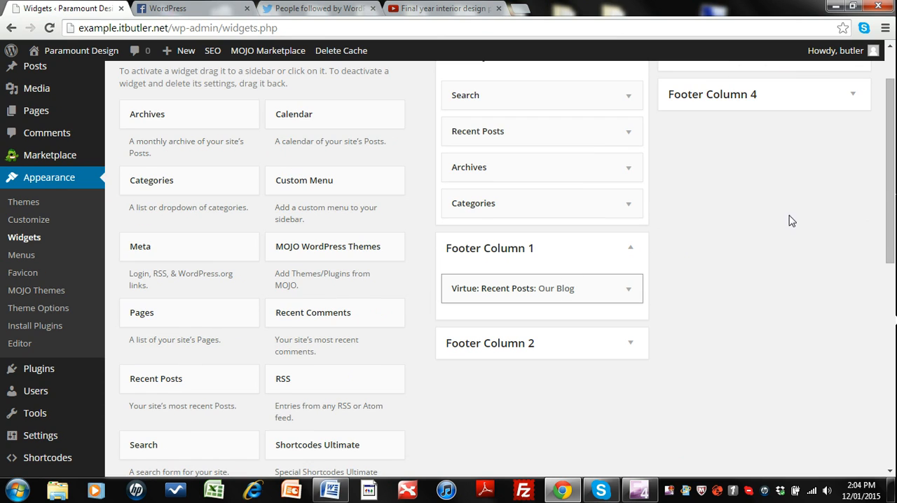
{"action": "scroll", "coordinate": [830, 186], "scroll_direction": "up", "scroll_amount": 1}
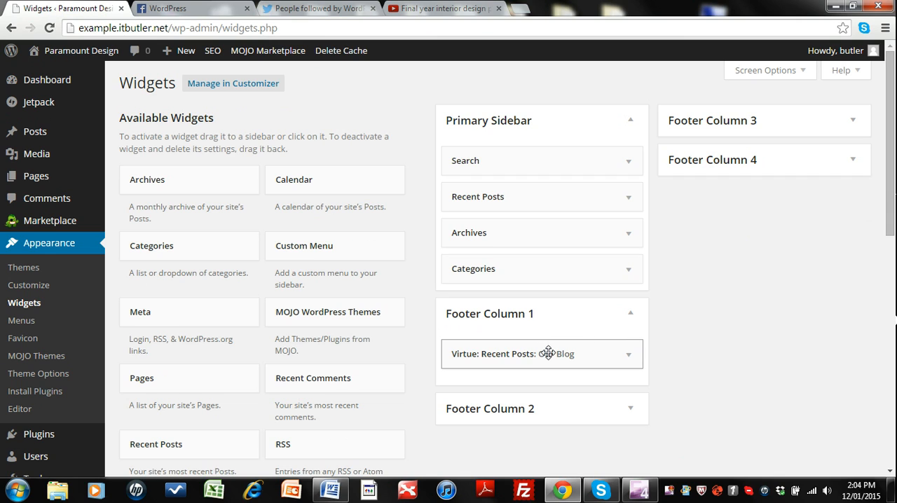
{"action": "left_click_drag", "start_coordinate": [628, 351], "coordinate": [726, 258]}
{"action": "double_click", "coordinate": [727, 243]}
{"action": "left_click", "coordinate": [692, 310]}
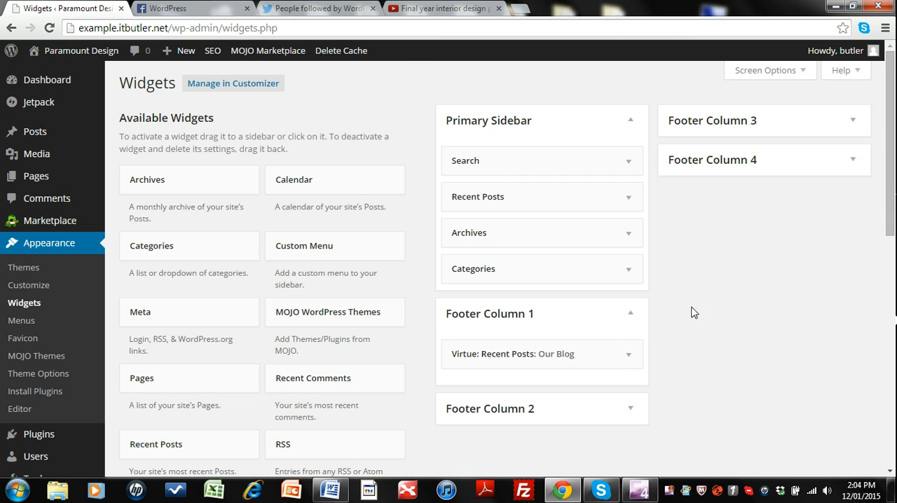
{"action": "left_click_drag", "start_coordinate": [568, 355], "coordinate": [784, 137]}
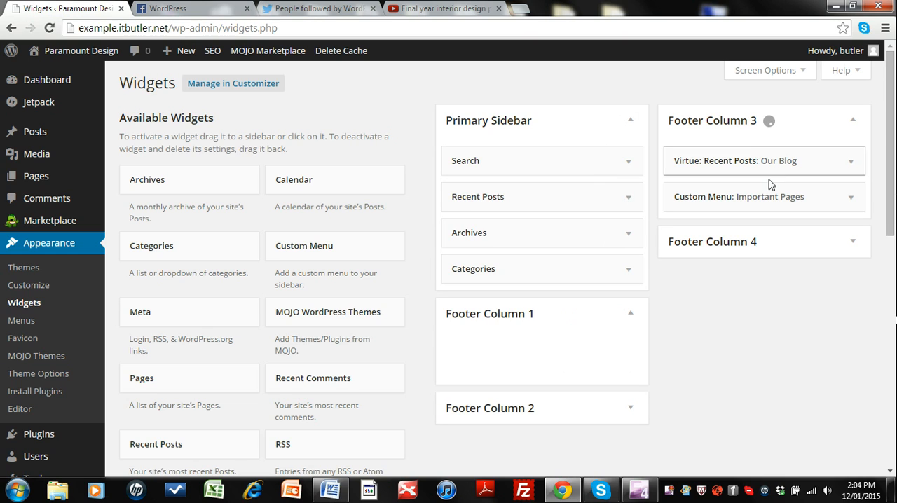
{"action": "left_click_drag", "start_coordinate": [761, 164], "coordinate": [762, 201]}
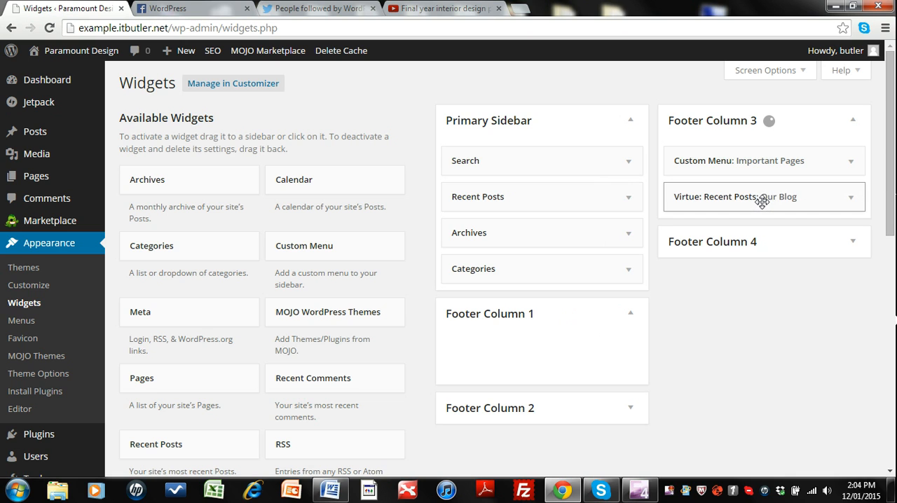
Step: Add a Shortcodes Ultimate widget to Footer Column 1
{"action": "scroll", "coordinate": [763, 300], "scroll_direction": "down", "scroll_amount": 2}
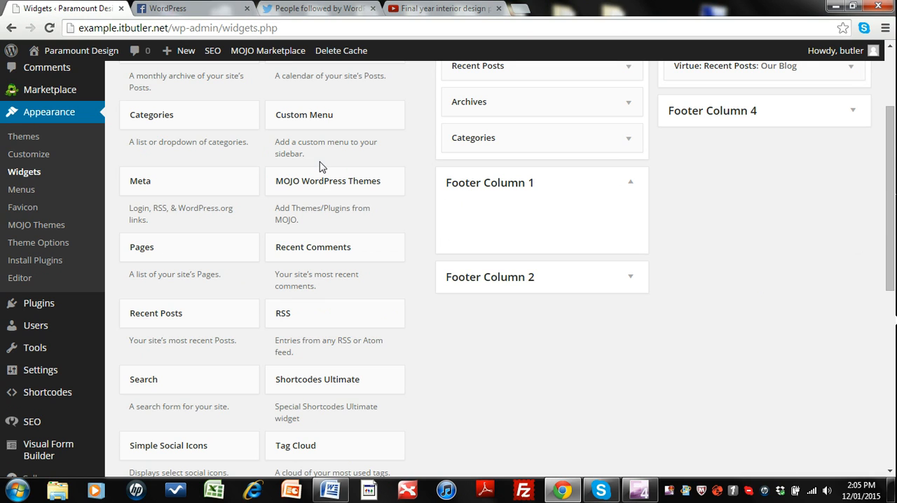
{"action": "scroll", "coordinate": [319, 166], "scroll_direction": "down", "scroll_amount": 2}
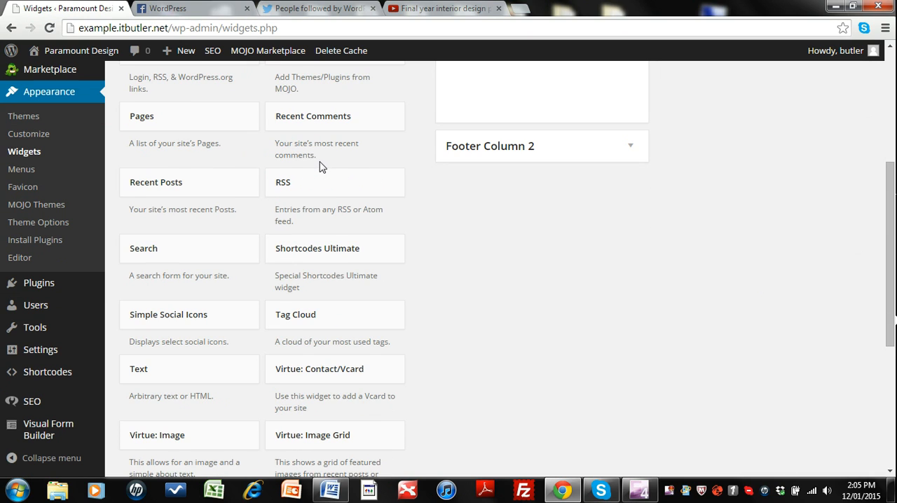
{"action": "left_click", "coordinate": [344, 251]}
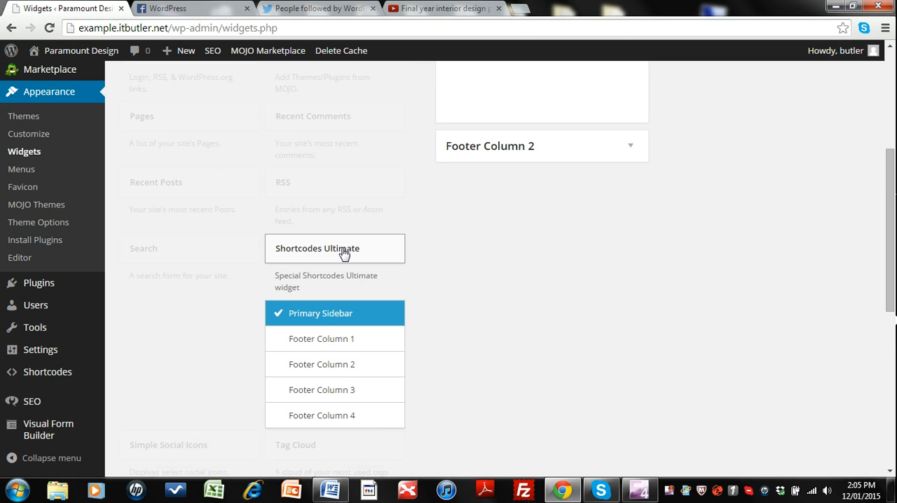
{"action": "left_click", "coordinate": [337, 344]}
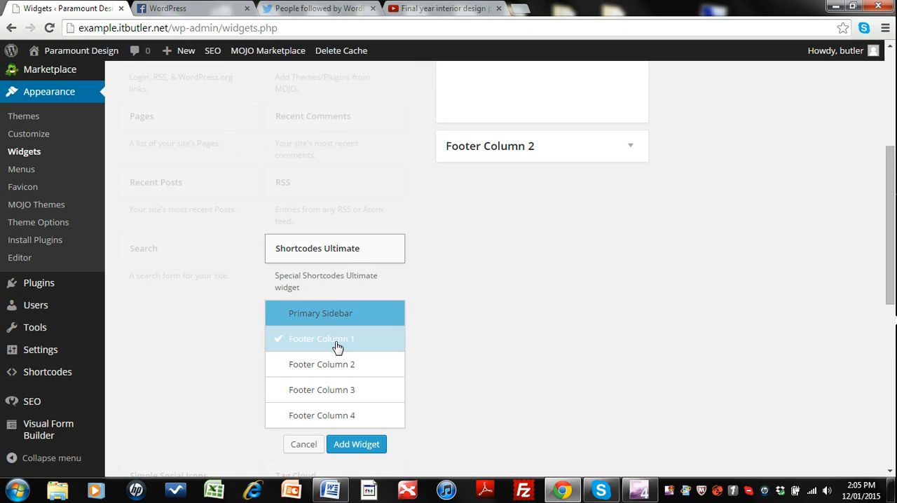
{"action": "left_click", "coordinate": [356, 449]}
{"action": "scroll", "coordinate": [482, 250], "scroll_direction": "up", "scroll_amount": 1}
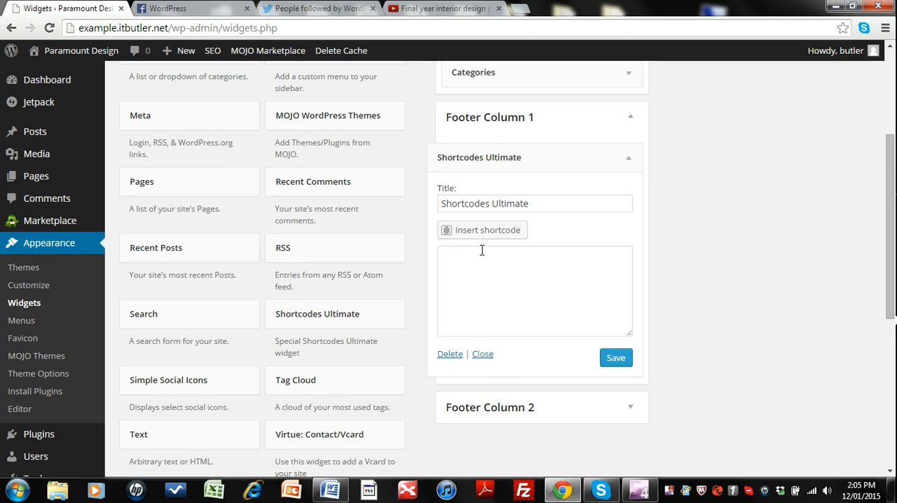
{"action": "left_click", "coordinate": [483, 232]}
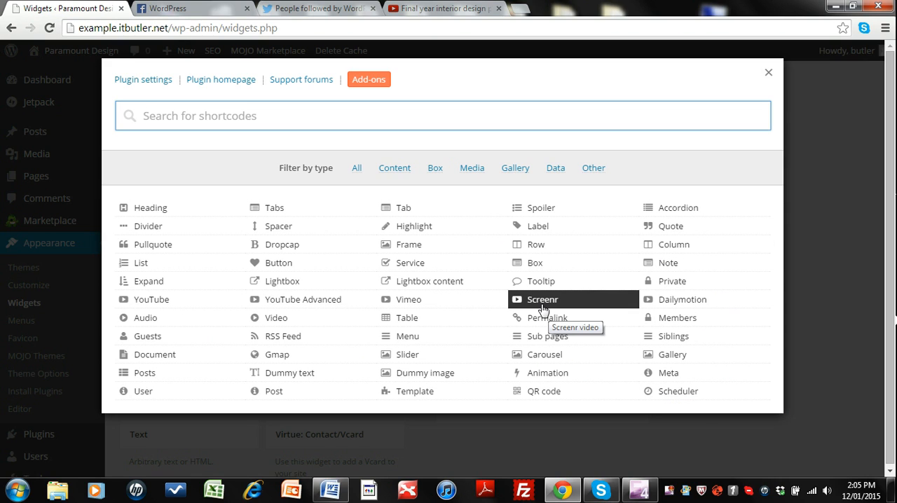
{"action": "left_click", "coordinate": [172, 301]}
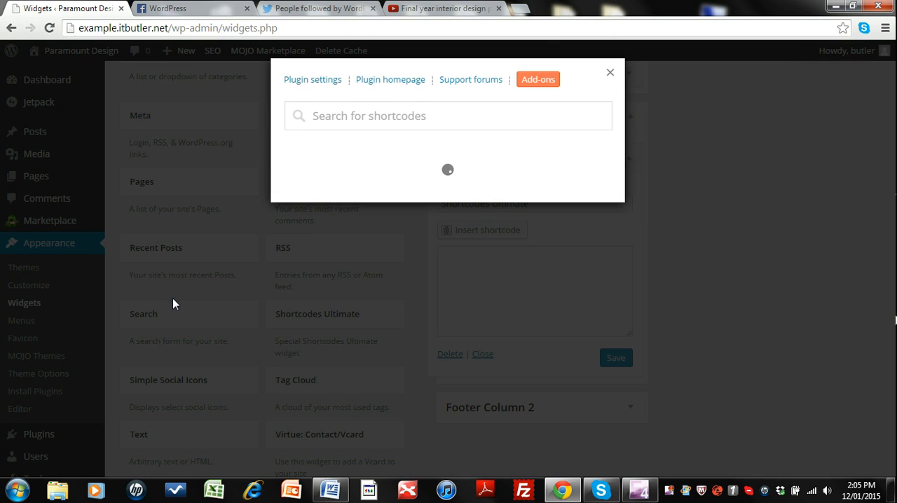
{"action": "type", "text": "https://www.youtube.com/watch?v=8UHiTY2iUng"}
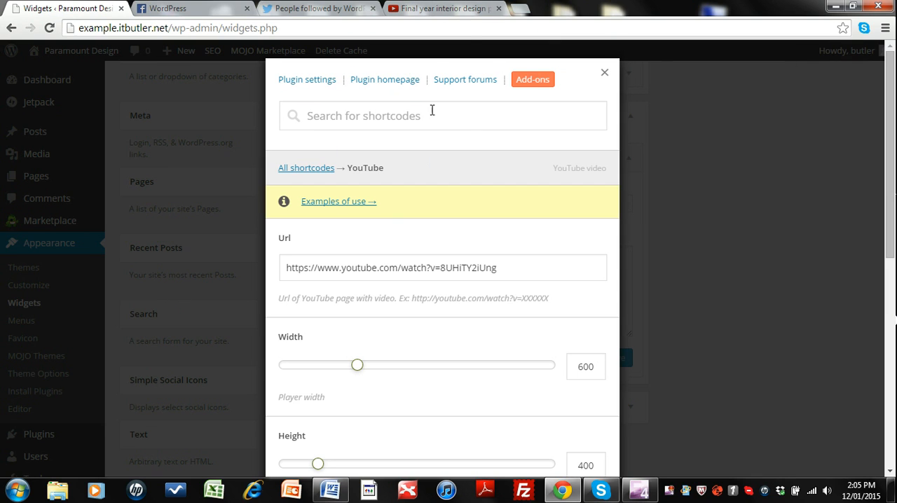
{"action": "left_click", "coordinate": [433, 8]}
{"action": "left_click", "coordinate": [414, 28]}
{"action": "right_click", "coordinate": [413, 28]}
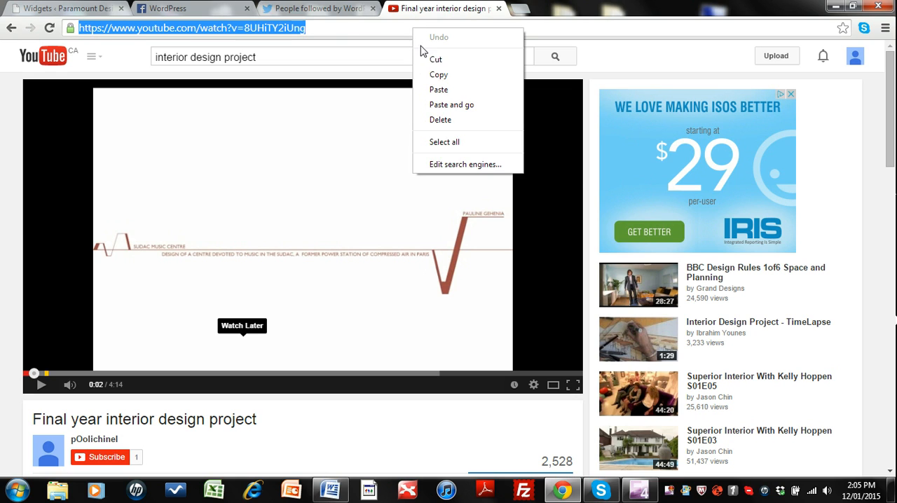
{"action": "left_click", "coordinate": [435, 74]}
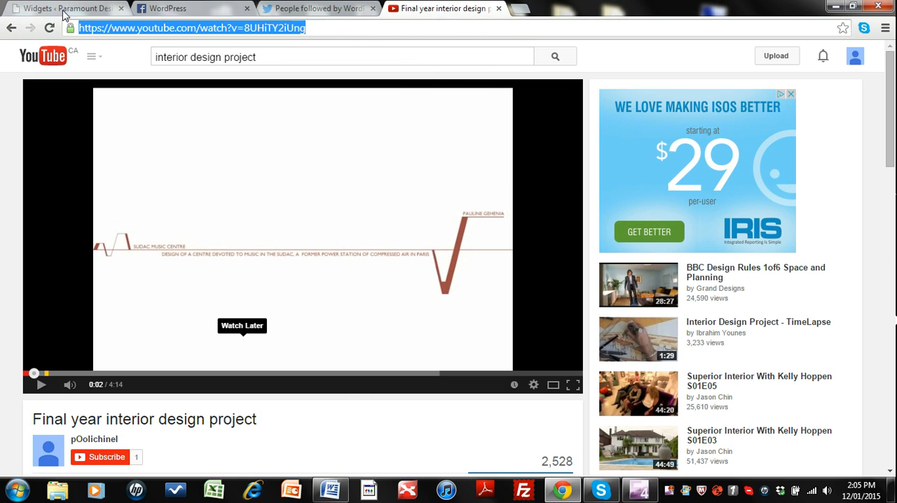
{"action": "left_click", "coordinate": [63, 11]}
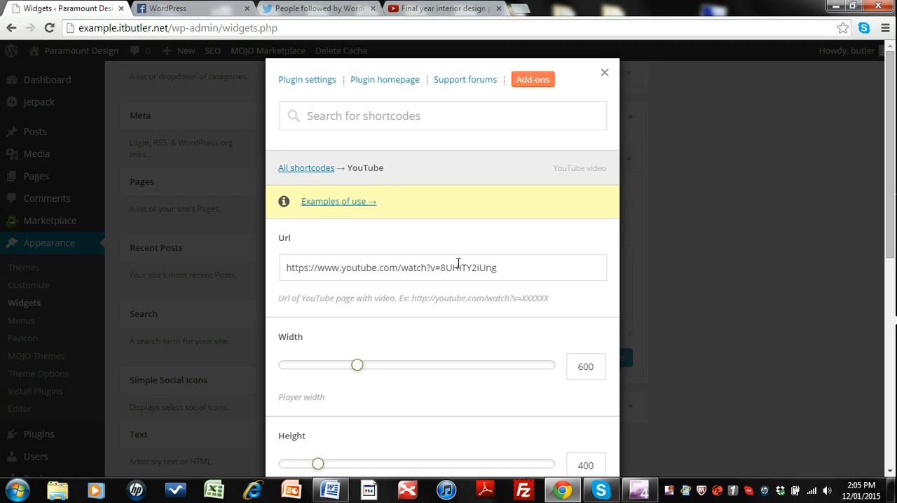
{"action": "left_click", "coordinate": [510, 268]}
{"action": "left_click_drag", "start_coordinate": [510, 268], "coordinate": [282, 269]}
{"action": "key", "text": "ctrl+v"}
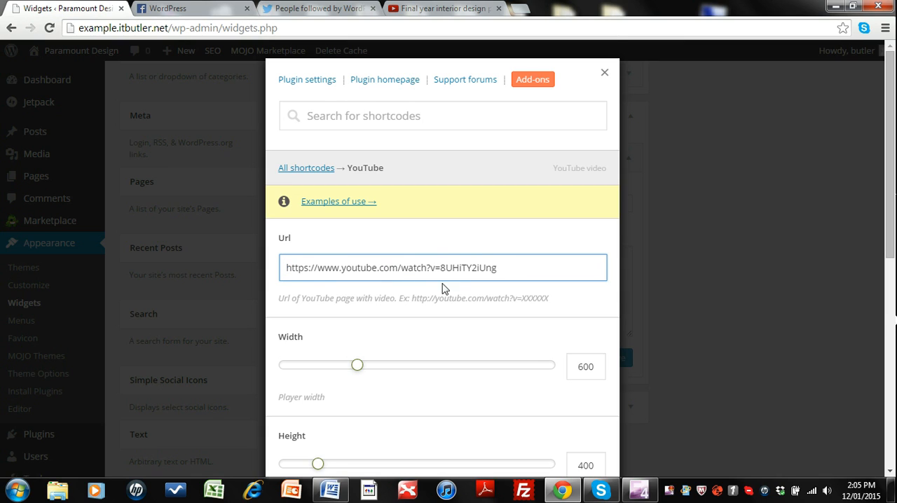
Step: Insert the YouTube shortcode with Responsive set to Yes and Autoplay to No, and save the Shortcodes Ultimate widget
{"action": "scroll", "coordinate": [441, 280], "scroll_direction": "down", "scroll_amount": 2}
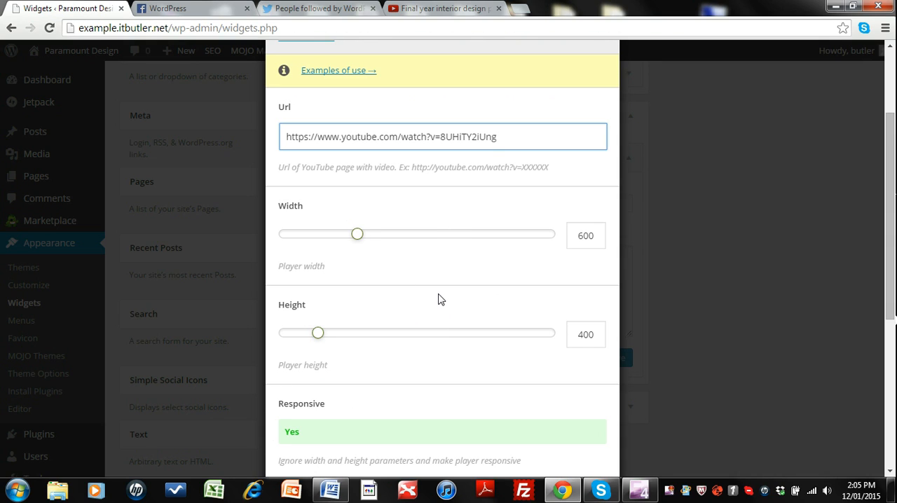
{"action": "scroll", "coordinate": [430, 281], "scroll_direction": "down", "scroll_amount": 3}
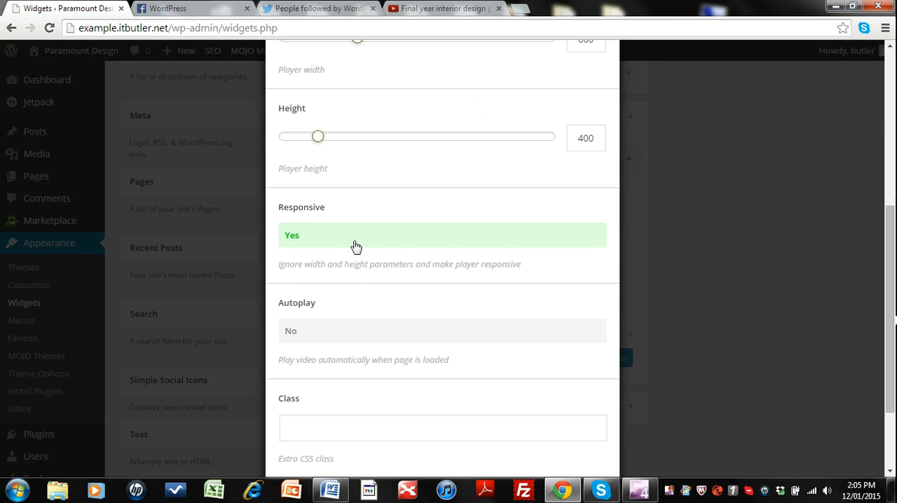
{"action": "scroll", "coordinate": [355, 246], "scroll_direction": "down", "scroll_amount": 2}
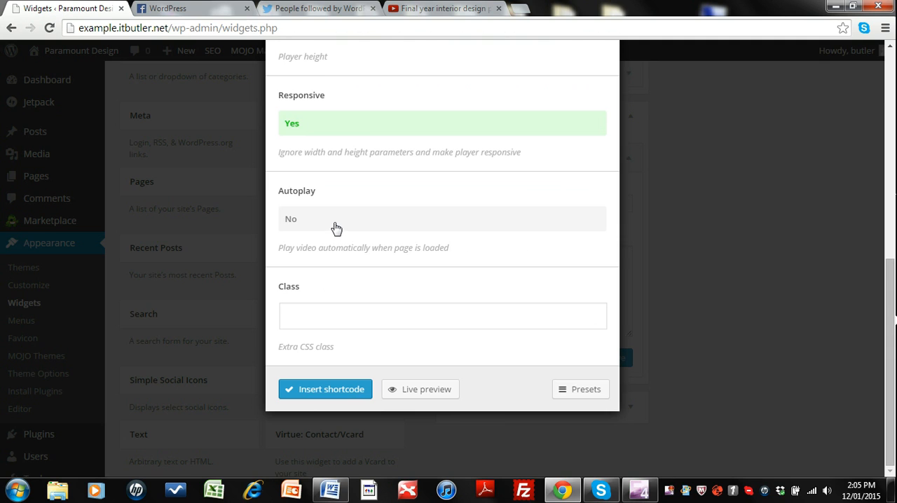
{"action": "left_click", "coordinate": [335, 228]}
{"action": "left_click", "coordinate": [335, 389]}
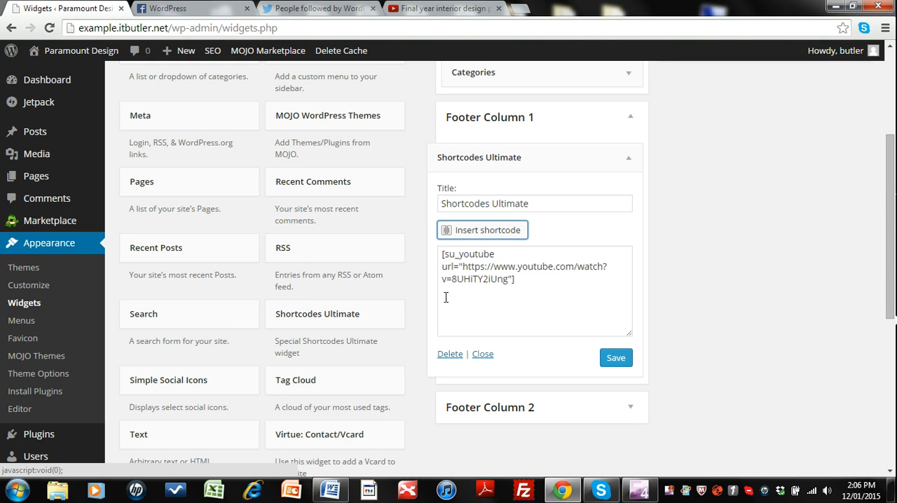
{"action": "left_click", "coordinate": [614, 359]}
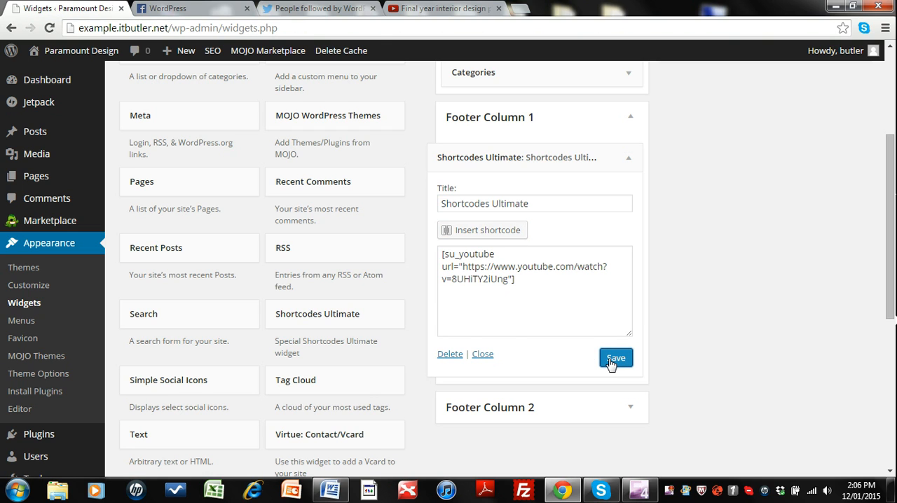
Step: Visit the live site and check the rearranged footer columns and the embedded YouTube video
{"action": "scroll", "coordinate": [610, 364], "scroll_direction": "up", "scroll_amount": 3}
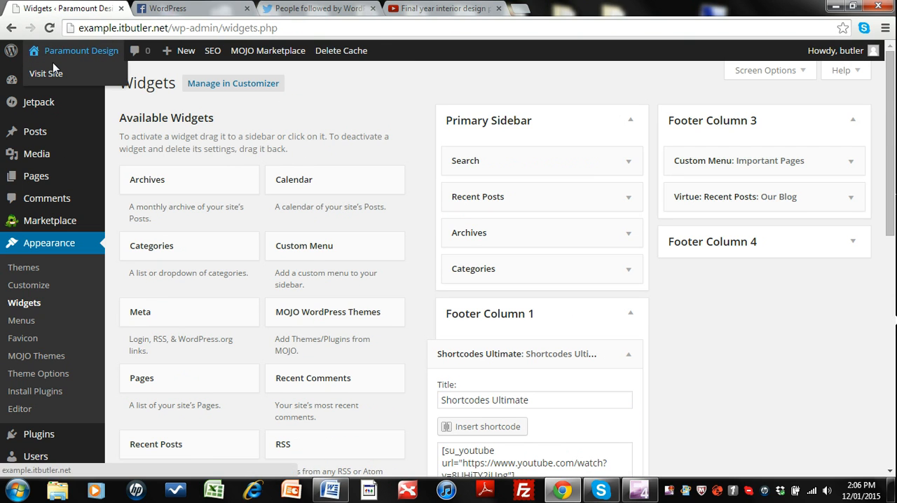
{"action": "left_click", "coordinate": [52, 74]}
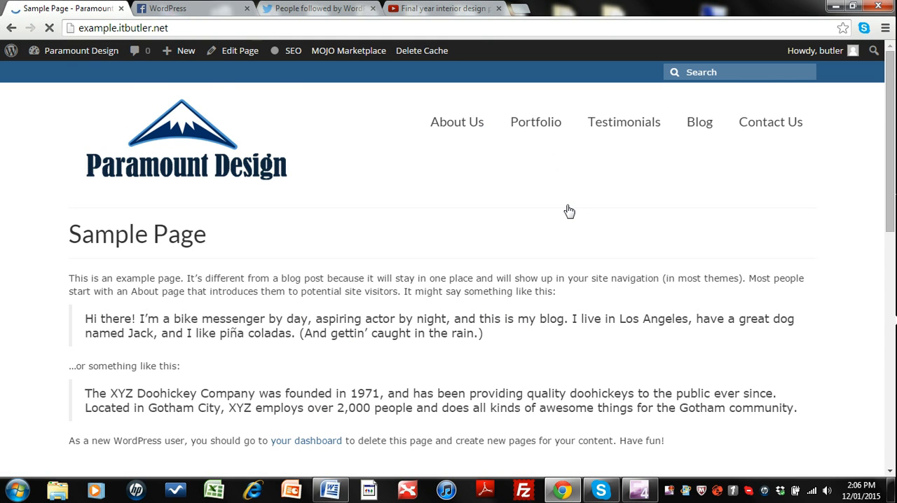
{"action": "scroll", "coordinate": [567, 210], "scroll_direction": "down", "scroll_amount": 15}
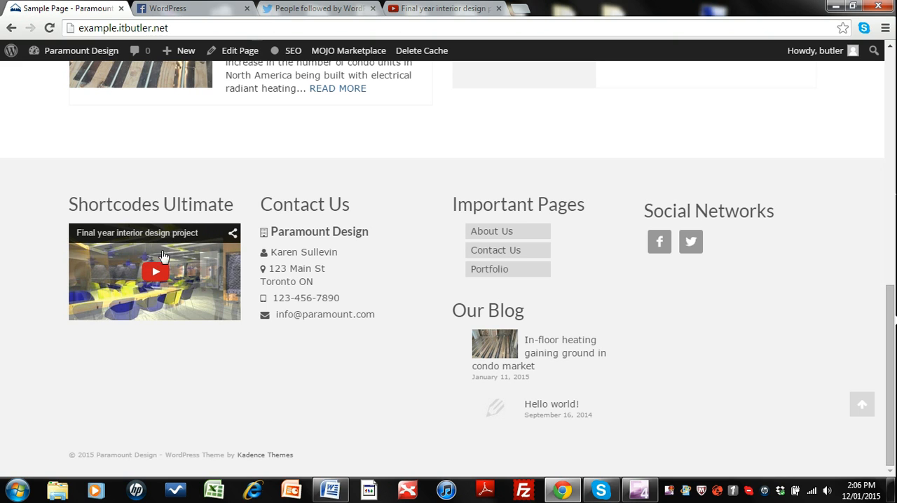
{"action": "mouse_move", "coordinate": [83, 62]}
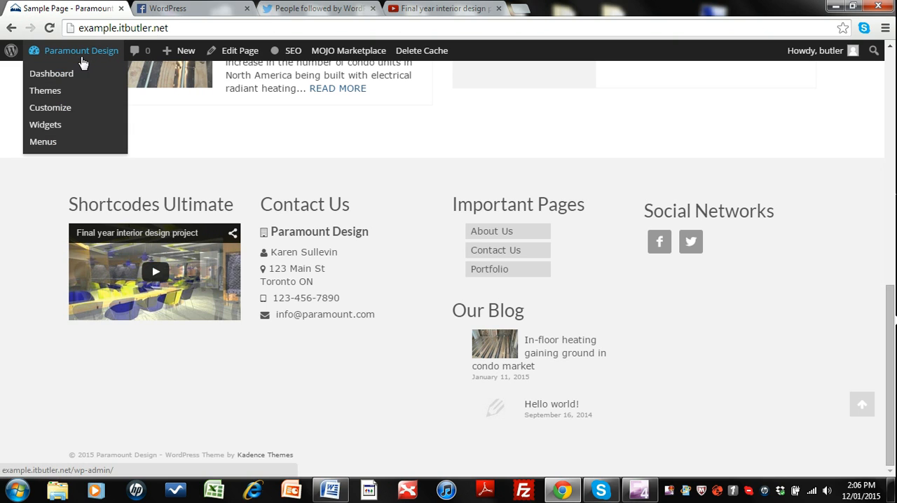
Step: Retitle the Shortcodes Ultimate widget in Footer Column 1 as "Recent Video" and save it
{"action": "left_click", "coordinate": [46, 125]}
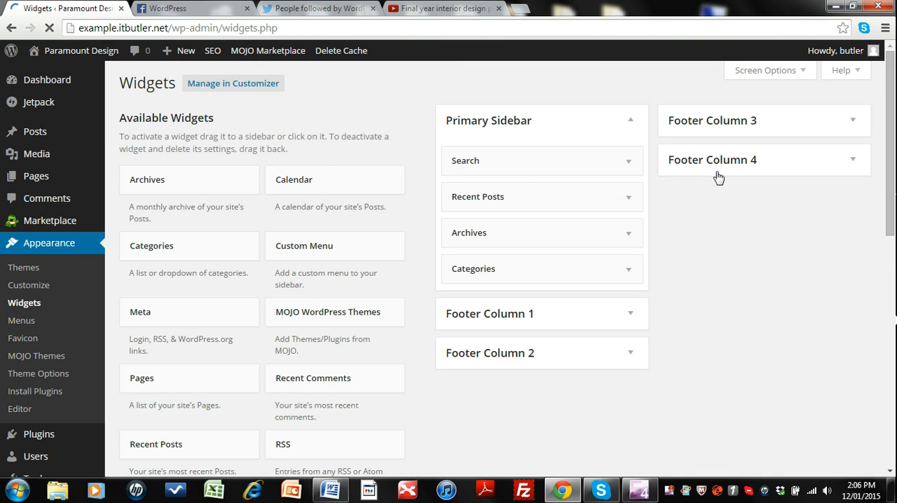
{"action": "left_click", "coordinate": [631, 314]}
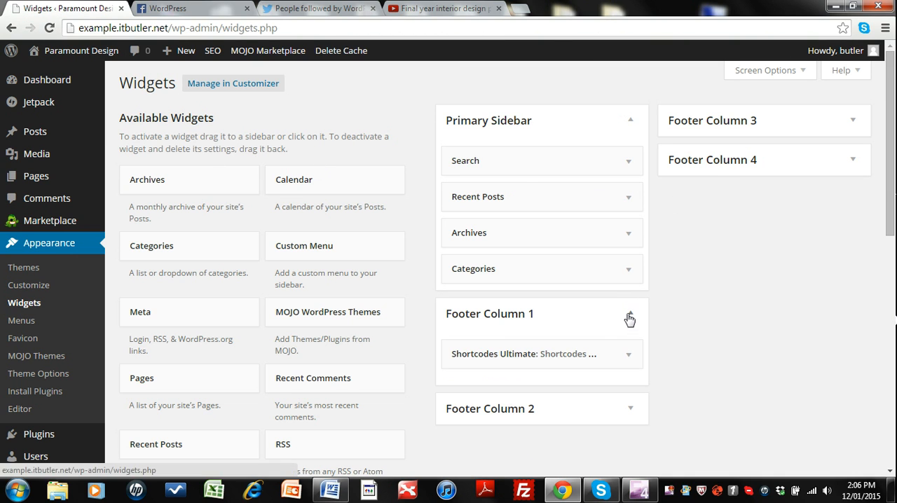
{"action": "left_click", "coordinate": [622, 356]}
{"action": "scroll", "coordinate": [502, 269], "scroll_direction": "down", "scroll_amount": 2}
{"action": "left_click", "coordinate": [534, 268]}
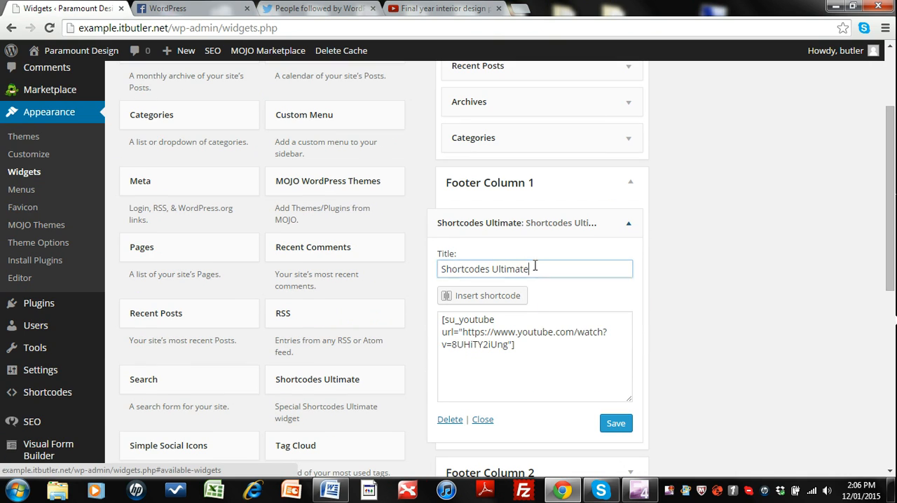
{"action": "key", "text": "BackSpace"}
{"action": "key", "text": "BackSpace"}
{"action": "key", "text": "BackSpace"}
{"action": "key", "text": "BackSpace"}
{"action": "key", "text": "BackSpace"}
{"action": "key", "text": "BackSpace"}
{"action": "key", "text": "BackSpace"}
{"action": "key", "text": "BackSpace"}
{"action": "key", "text": "BackSpace"}
{"action": "key", "text": "BackSpace"}
{"action": "key", "text": "BackSpace"}
{"action": "key", "text": "BackSpace"}
{"action": "key", "text": "BackSpace"}
{"action": "key", "text": "BackSpace"}
{"action": "key", "text": "BackSpace"}
{"action": "key", "text": "BackSpace"}
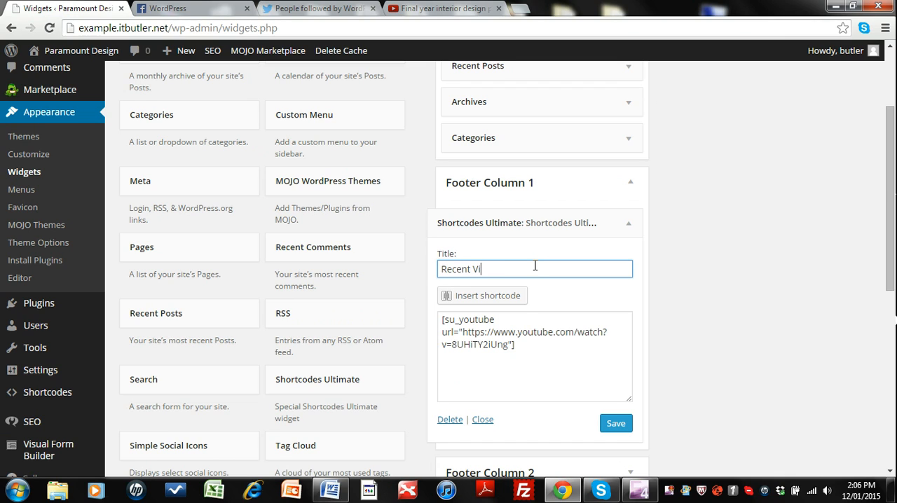
{"action": "left_click", "coordinate": [616, 431]}
Step: Visit the live site and check the video widget's heading and the other footer columns
{"action": "scroll", "coordinate": [659, 396], "scroll_direction": "up", "scroll_amount": 3}
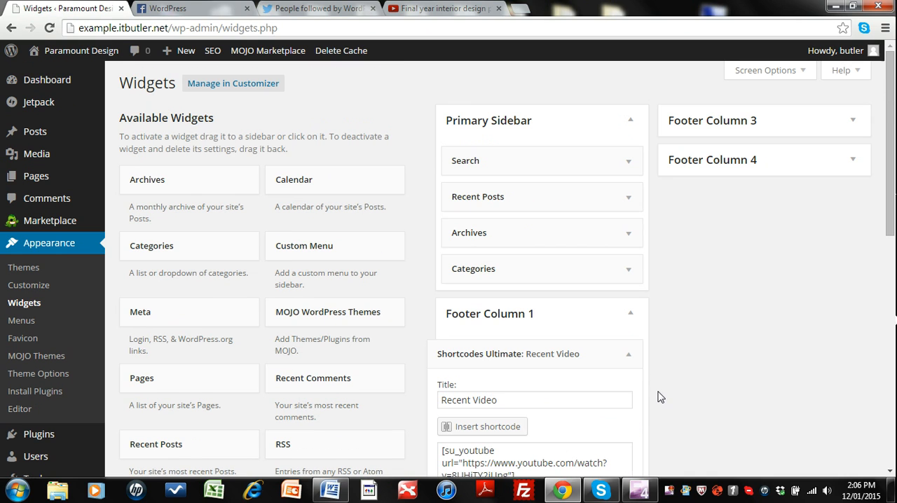
{"action": "mouse_move", "coordinate": [81, 55]}
{"action": "left_click", "coordinate": [47, 73]}
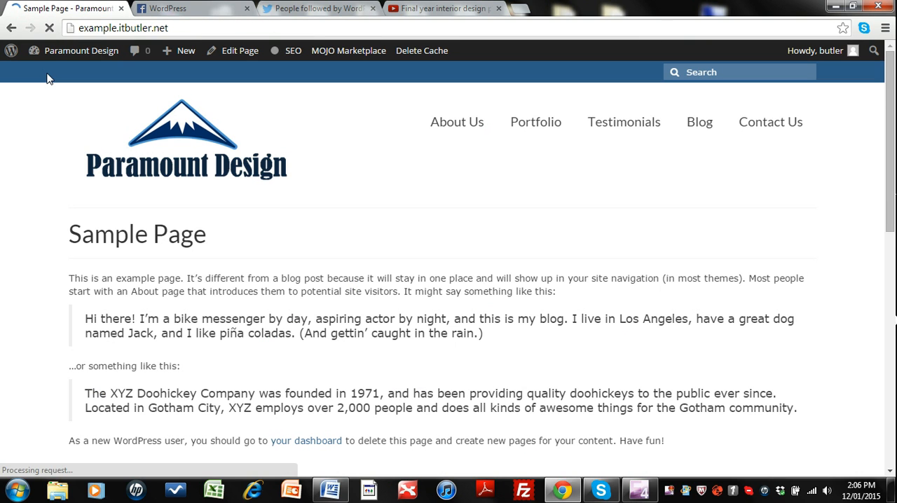
{"action": "scroll", "coordinate": [374, 239], "scroll_direction": "down", "scroll_amount": 15}
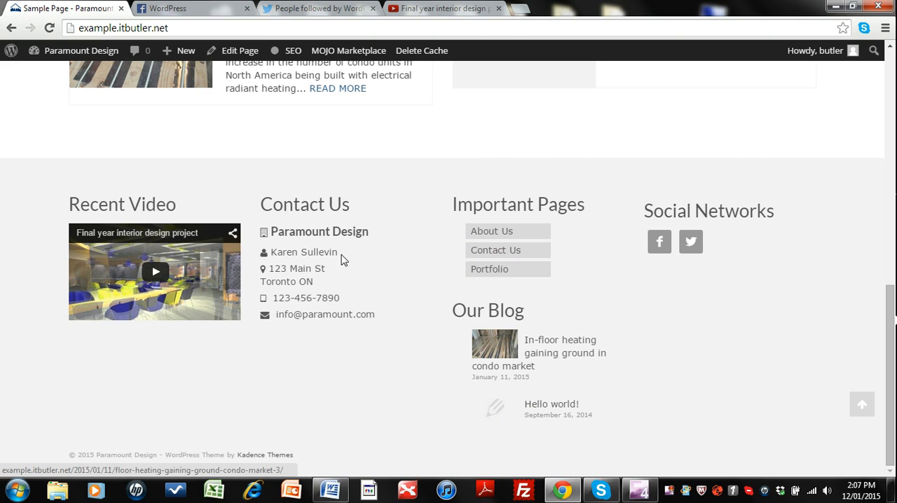
{"action": "scroll", "coordinate": [512, 363], "scroll_direction": "up", "scroll_amount": 15}
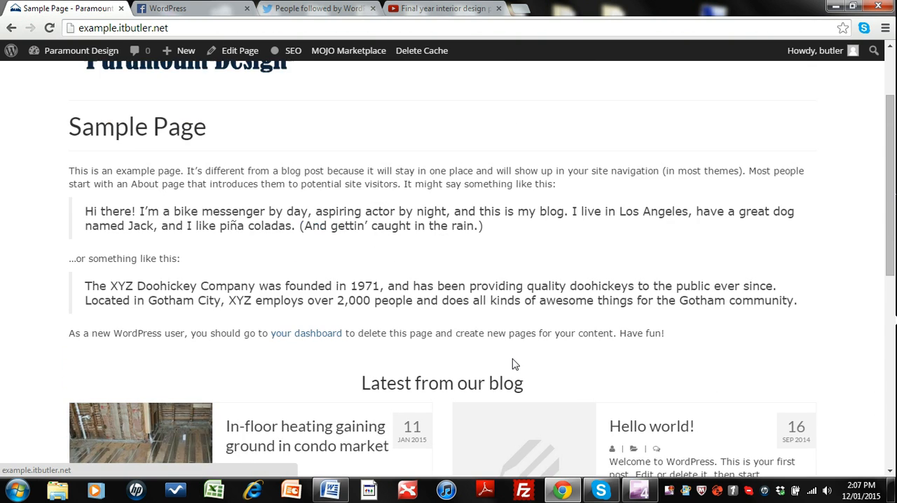